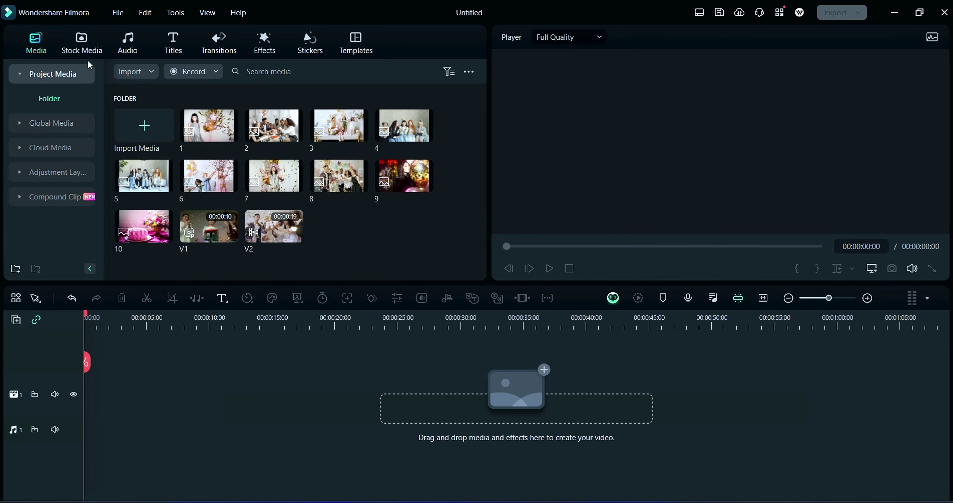
# - Add the Black solid colour from the stock library to the start of video track 1 and extend it to 00:00:27:34
pyautogui.click(88, 42)
pyautogui.click(52, 171)
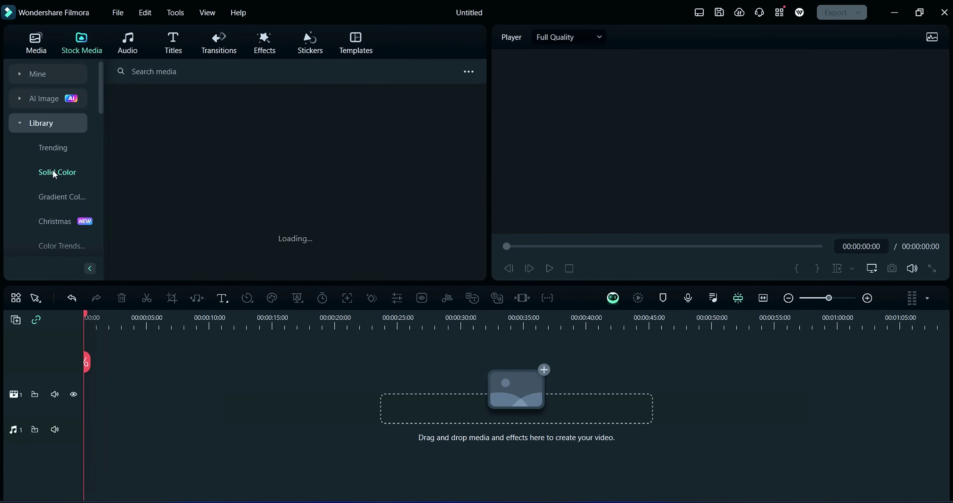
pyautogui.moveTo(116, 148); pyautogui.dragTo(67, 438)
pyautogui.moveTo(142, 394); pyautogui.dragTo(428, 394)
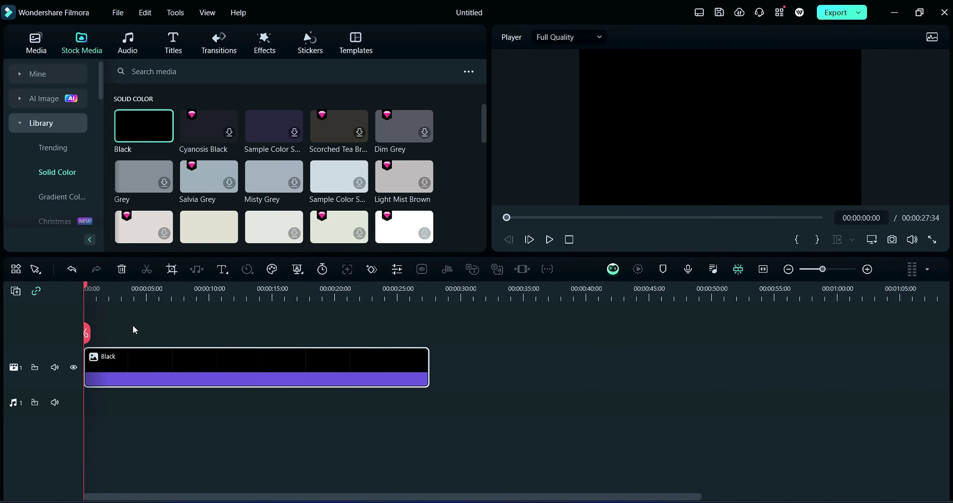
# - Place the gold Happy Holidays Christmas title template at the start of track 2, above the black clip, and preview its full text
pyautogui.moveTo(171, 141)
pyautogui.click(171, 49)
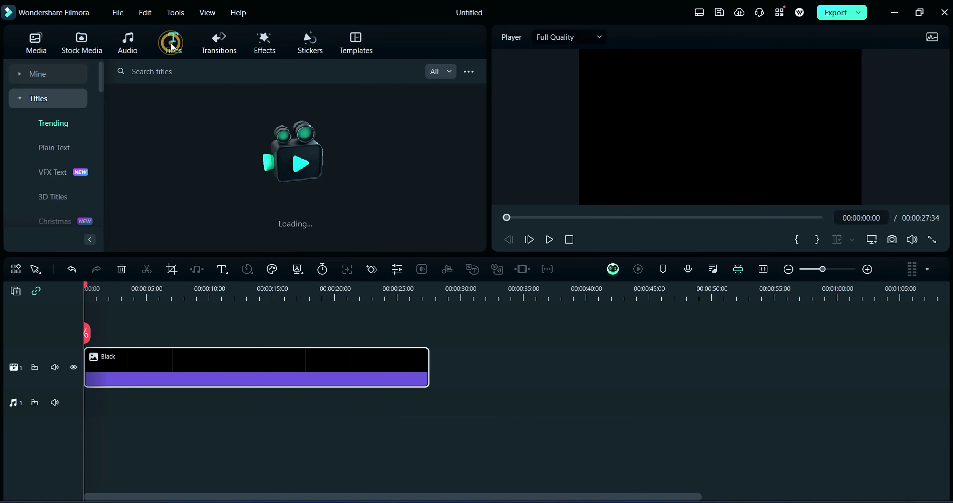
pyautogui.click(190, 320)
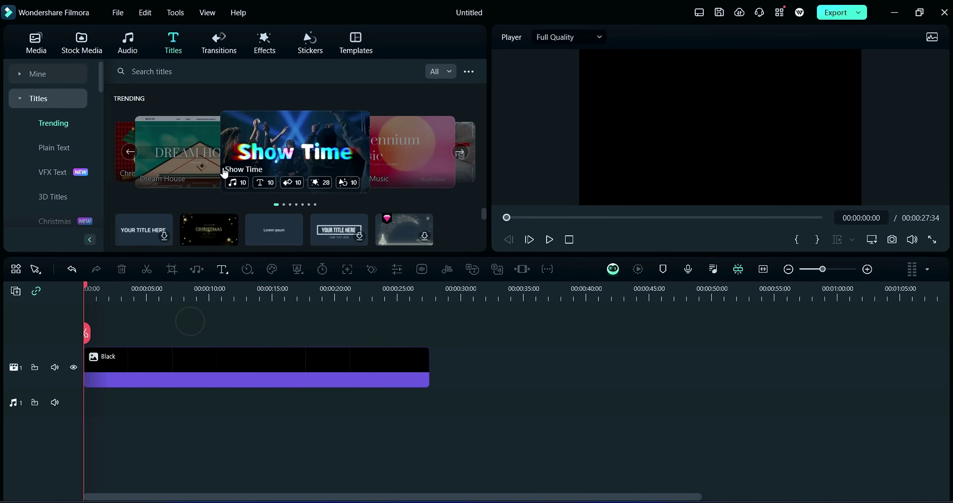
pyautogui.moveTo(206, 232); pyautogui.dragTo(91, 340)
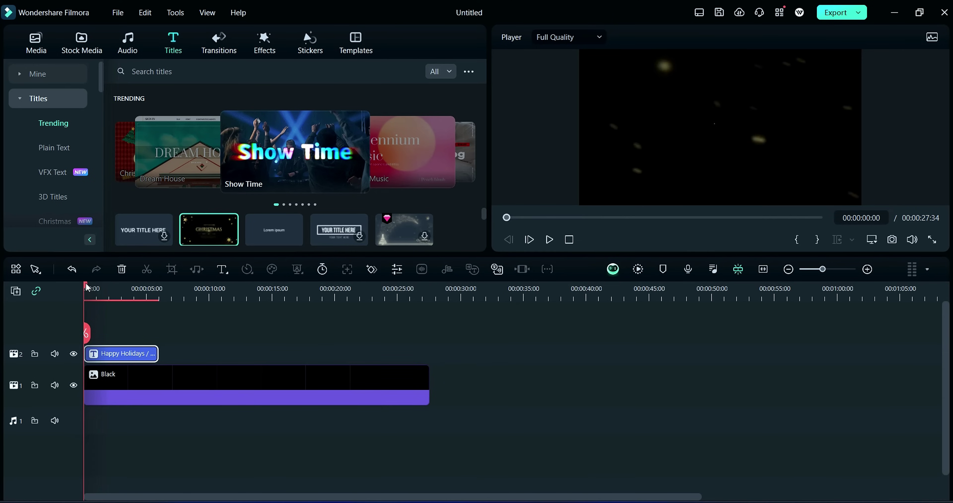
pyautogui.moveTo(88, 288); pyautogui.dragTo(115, 302)
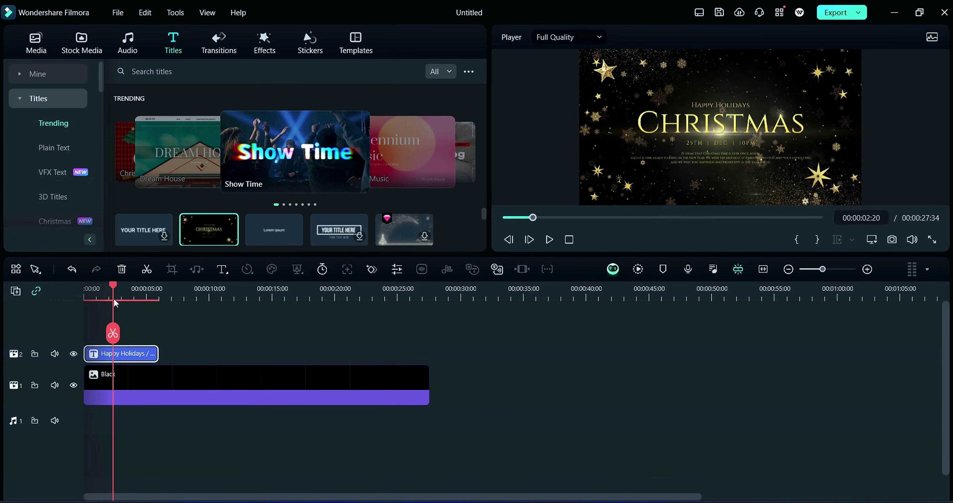
# - In the title's advanced text editor, replace "Happy Holidays" with "HAPPY" and "Christmas" with "BIRTHDAY"
pyautogui.doubleClick(135, 355)
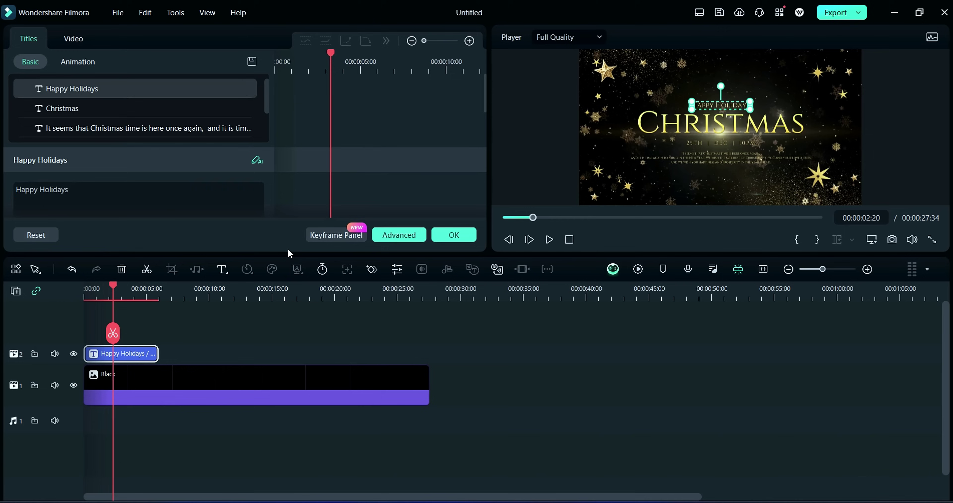
pyautogui.click(411, 241)
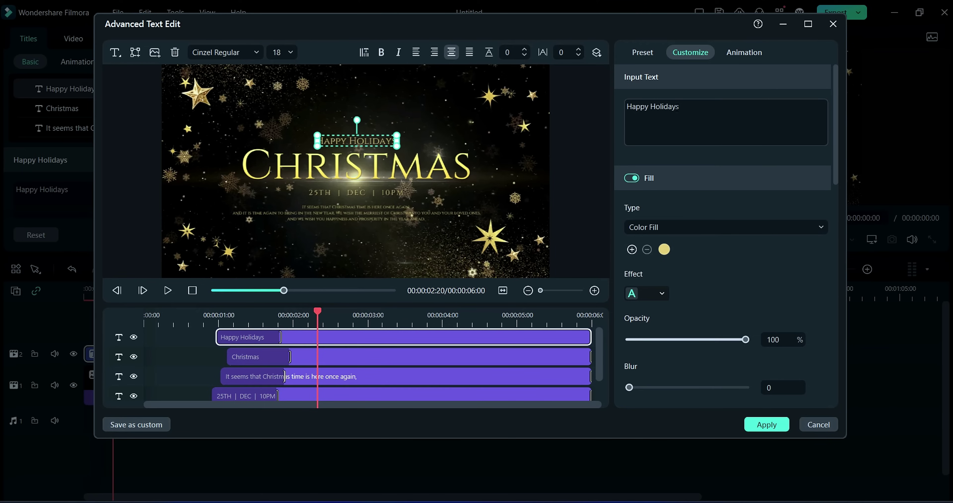
pyautogui.moveTo(700, 104); pyautogui.dragTo(627, 107)
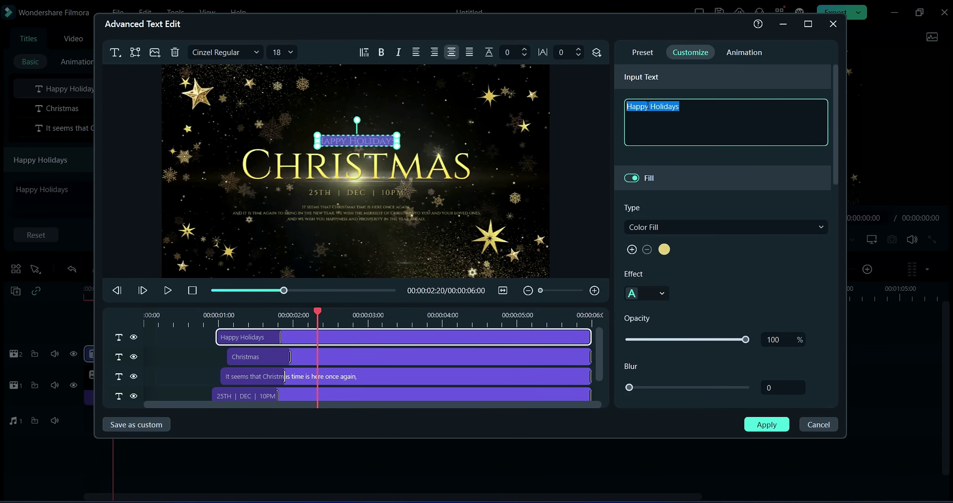
pyautogui.write('HAPPY')
pyautogui.click(382, 358)
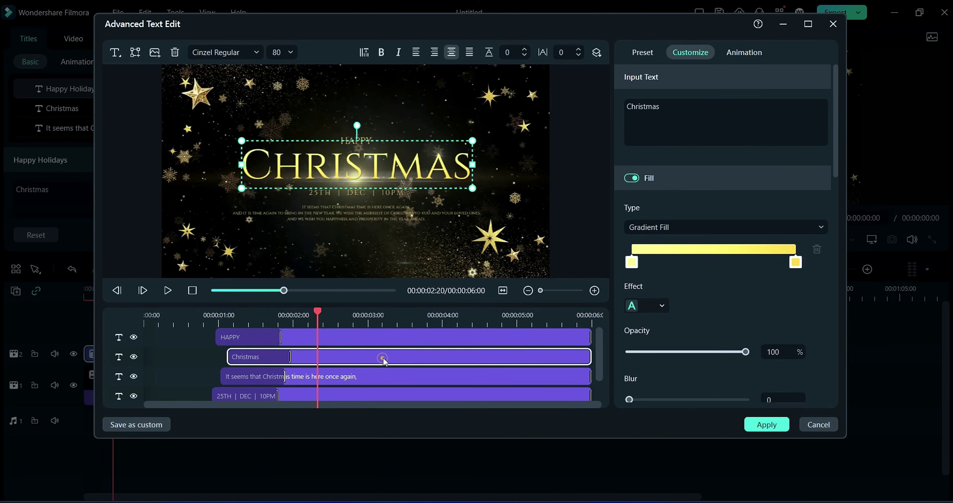
pyautogui.tripleClick(673, 107)
pyautogui.write('BIRTHDAY')
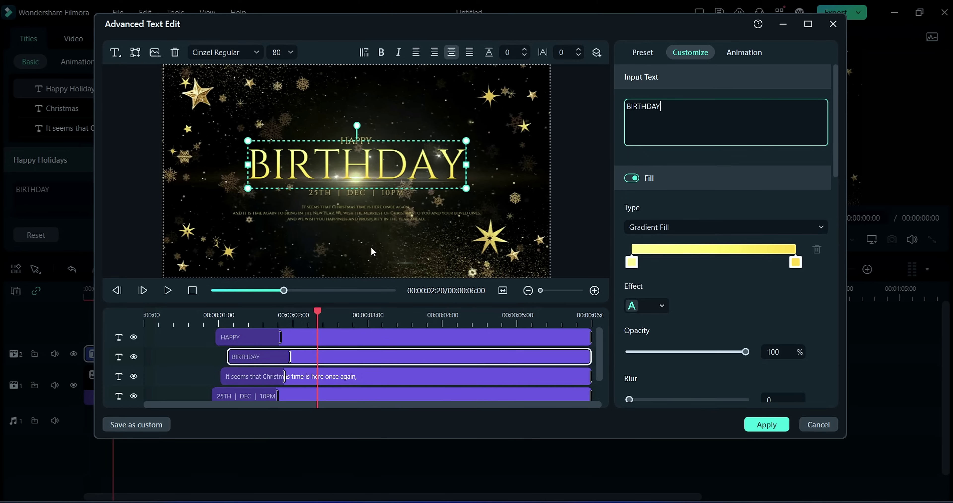
# - Delete the small greeting paragraph from the title and change "10PM" in the date line to "2023"
pyautogui.click(291, 376)
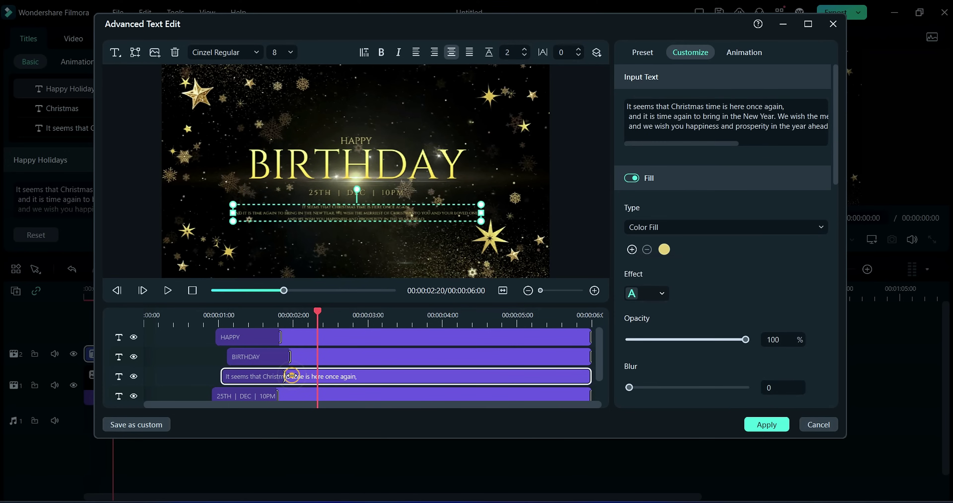
pyautogui.press('Delete')
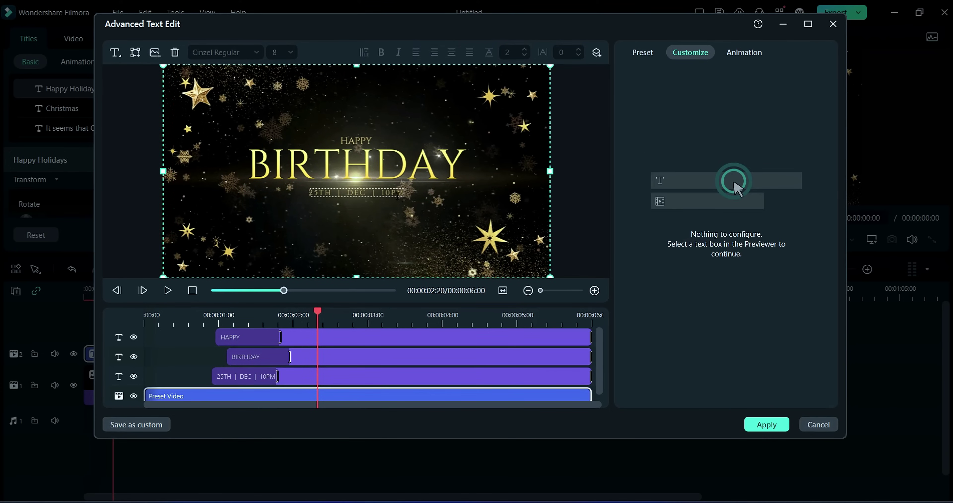
pyautogui.click(396, 196)
pyautogui.moveTo(701, 106); pyautogui.dragTo(626, 106)
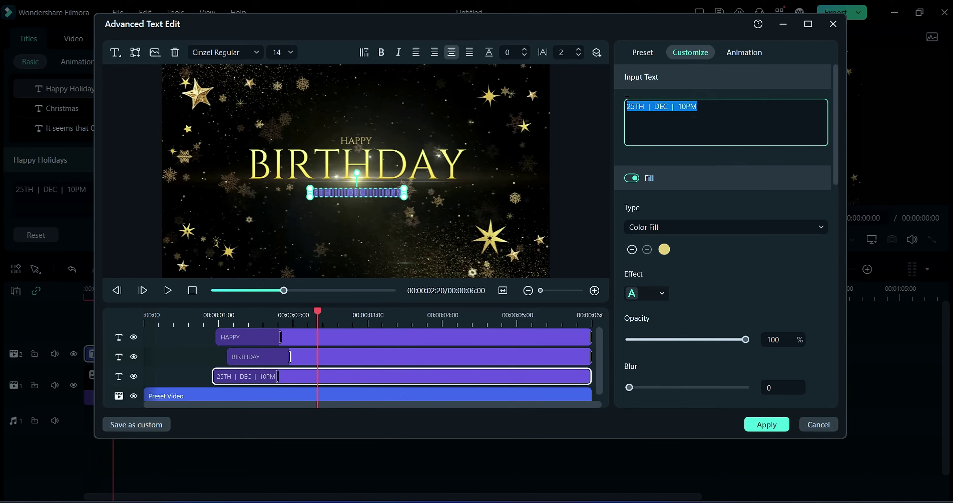
pyautogui.doubleClick(688, 106)
pyautogui.write('2023')
# - Make the date line and the HAPPY text bold, and set the HAPPY font size to 32
pyautogui.click(367, 193)
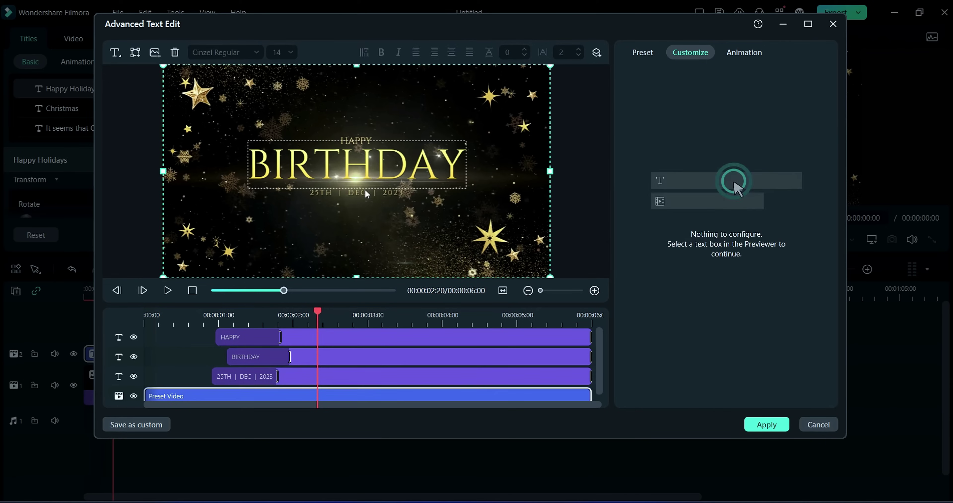
pyautogui.click(367, 193)
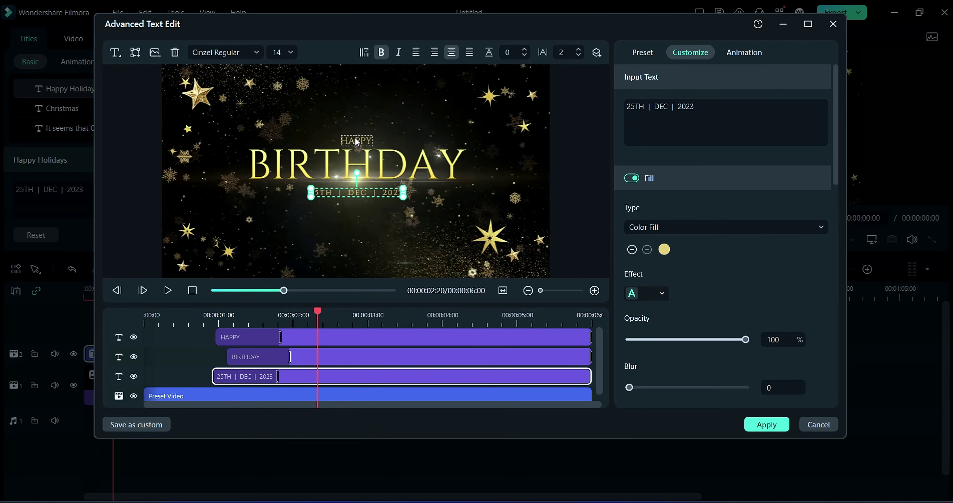
pyautogui.click(355, 138)
pyautogui.click(382, 53)
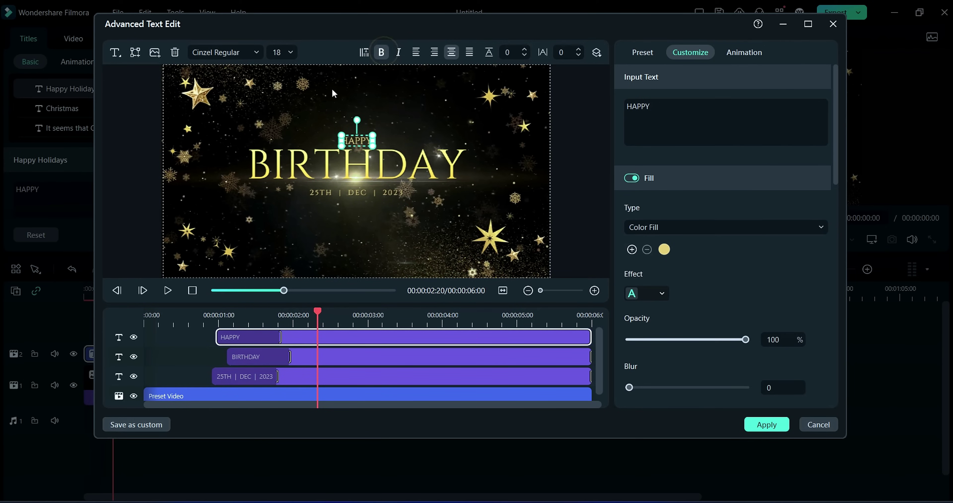
pyautogui.write('32')
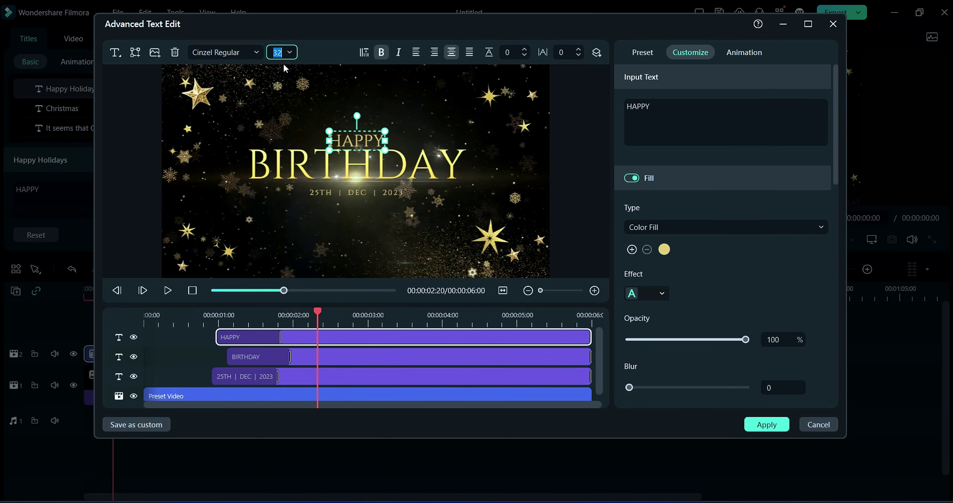
pyautogui.click(422, 128)
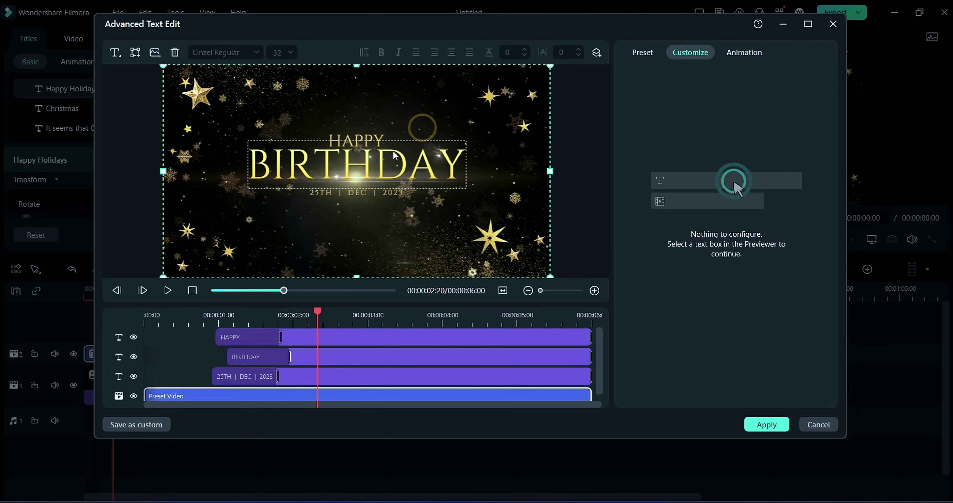
# - Space out the title by raising HAPPY, lowering the date line and centring BIRTHDAY in the frame, and apply the text edits
pyautogui.click(357, 135)
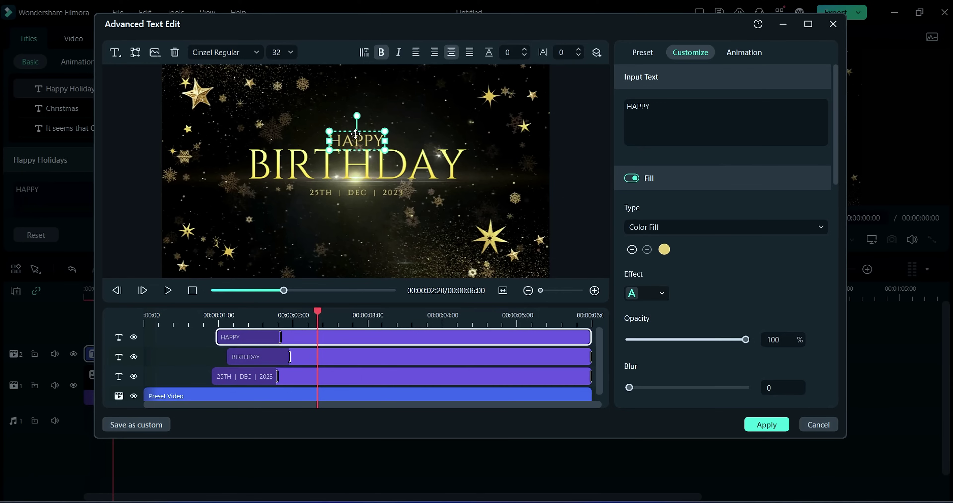
pyautogui.moveTo(356, 134); pyautogui.dragTo(357, 125)
pyautogui.click(364, 165)
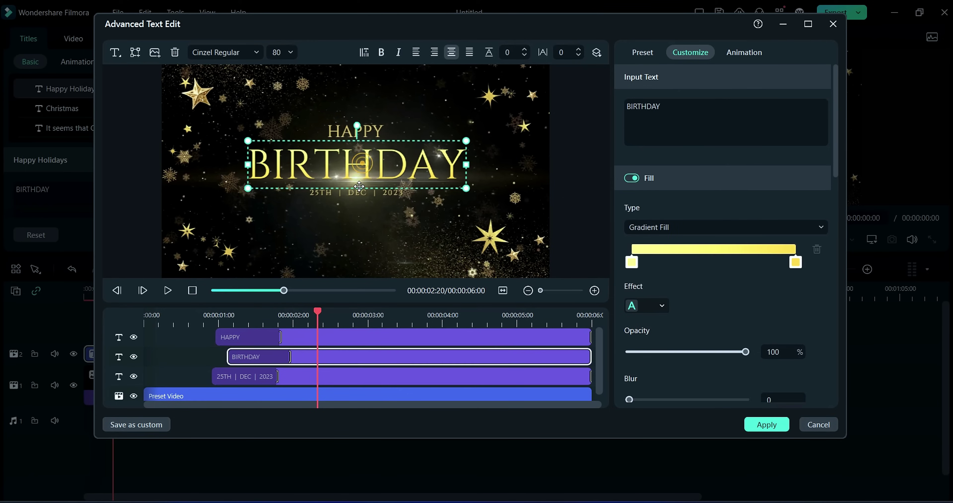
pyautogui.moveTo(355, 174); pyautogui.dragTo(359, 172)
pyautogui.click(361, 193)
pyautogui.moveTo(362, 193); pyautogui.dragTo(362, 209)
pyautogui.click(372, 163)
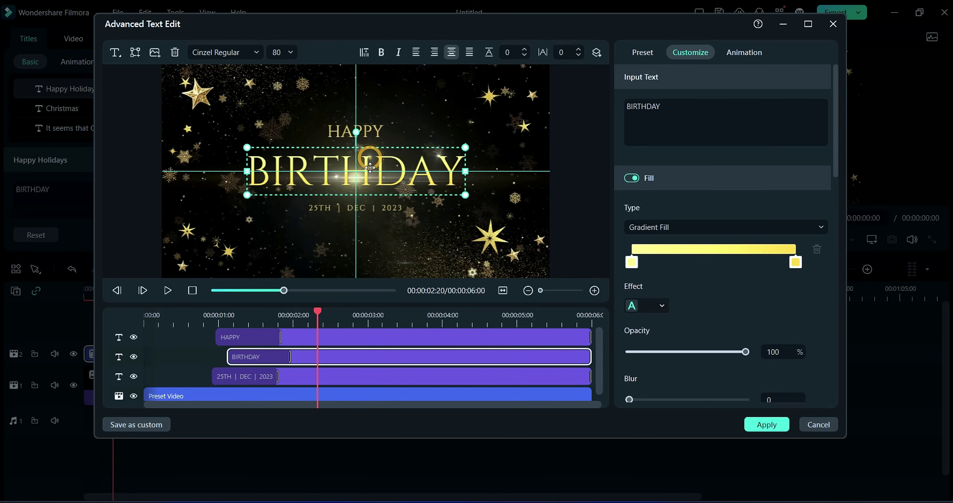
pyautogui.click(361, 132)
pyautogui.click(767, 424)
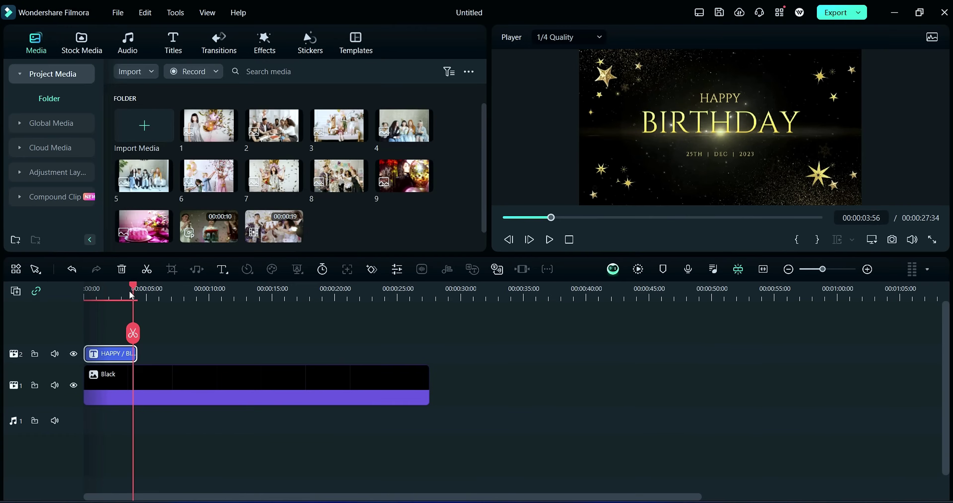
# - Search the effects for "BIRTHDAY" and add Birthday Celebration Pack Overlay 01 to track 2 just after the title
pyautogui.moveTo(130, 287); pyautogui.dragTo(138, 287)
pyautogui.click(264, 43)
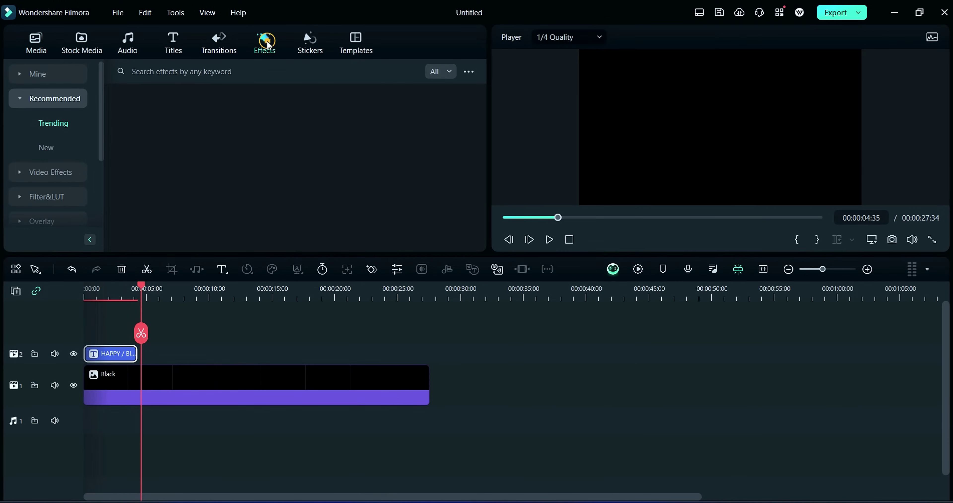
pyautogui.click(257, 71)
pyautogui.write('BIRTHDAY')
pyautogui.press('Return')
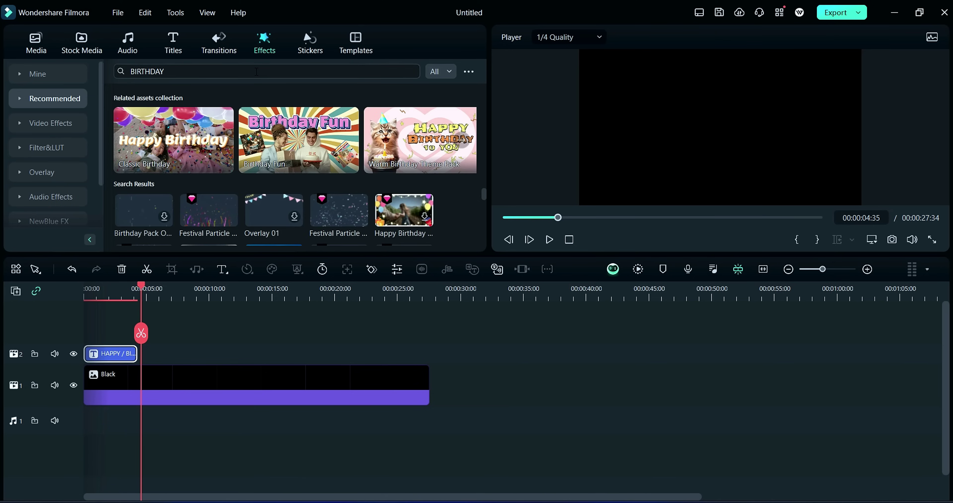
pyautogui.scroll(-5, 221, 210)
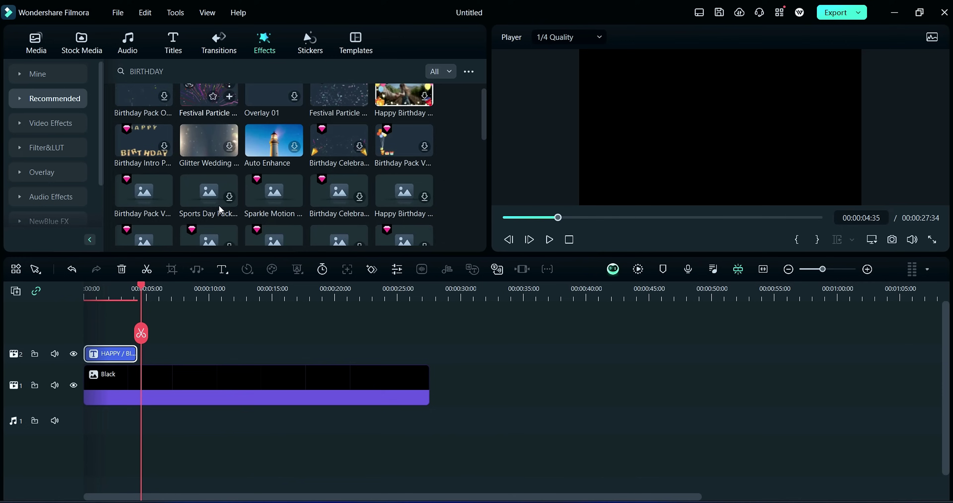
pyautogui.moveTo(143, 171); pyautogui.dragTo(150, 347)
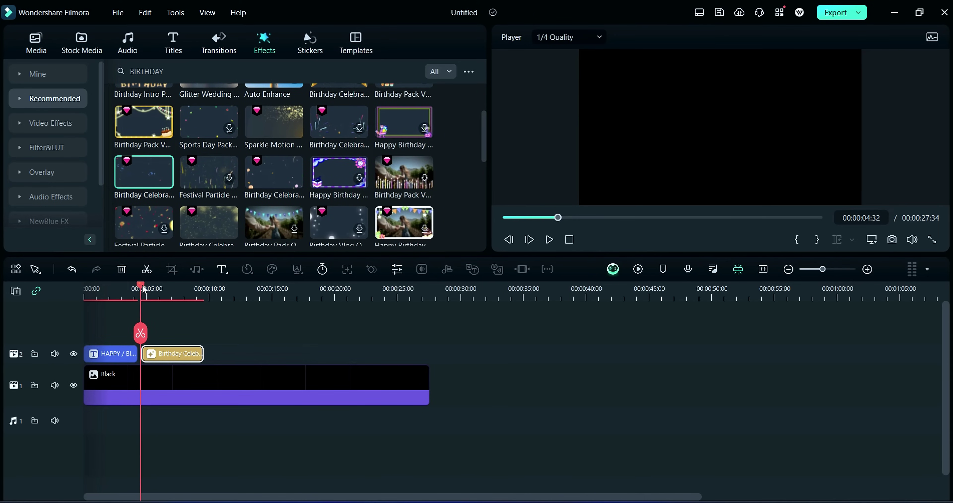
# - Preview the confetti overlay and extend it on the timeline to end at about 26 seconds
pyautogui.moveTo(143, 287); pyautogui.dragTo(151, 295)
pyautogui.moveTo(202, 352); pyautogui.dragTo(412, 378)
pyautogui.scroll(1, 307, 360)
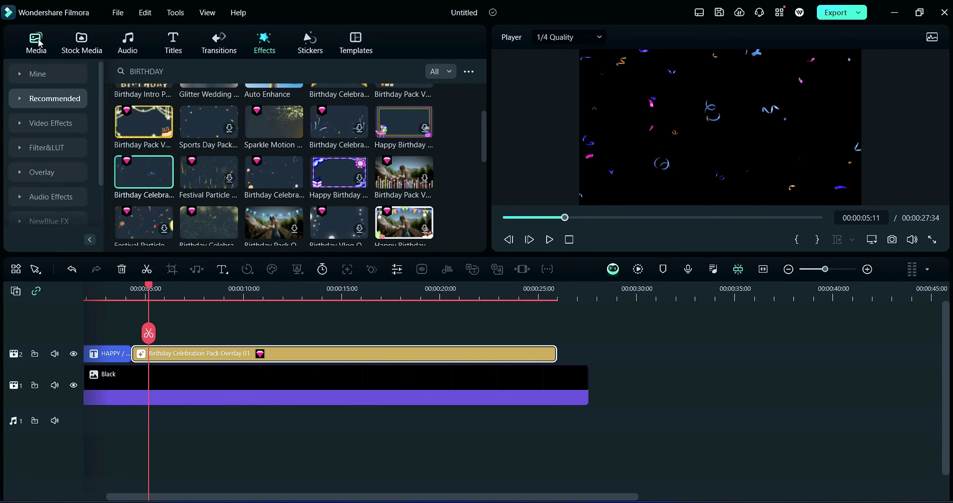
# - Add photo 1 on a new track at 00:00:04:57, scale it down and place it in the upper-left corner of the video frame
pyautogui.click(36, 43)
pyautogui.moveTo(210, 133); pyautogui.dragTo(159, 328)
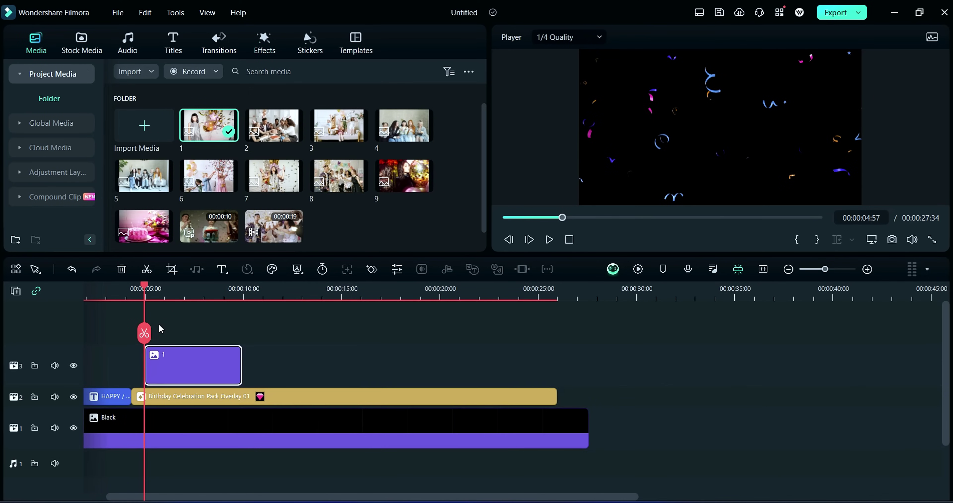
pyautogui.moveTo(602, 51); pyautogui.dragTo(734, 136)
pyautogui.moveTo(792, 184); pyautogui.dragTo(653, 107)
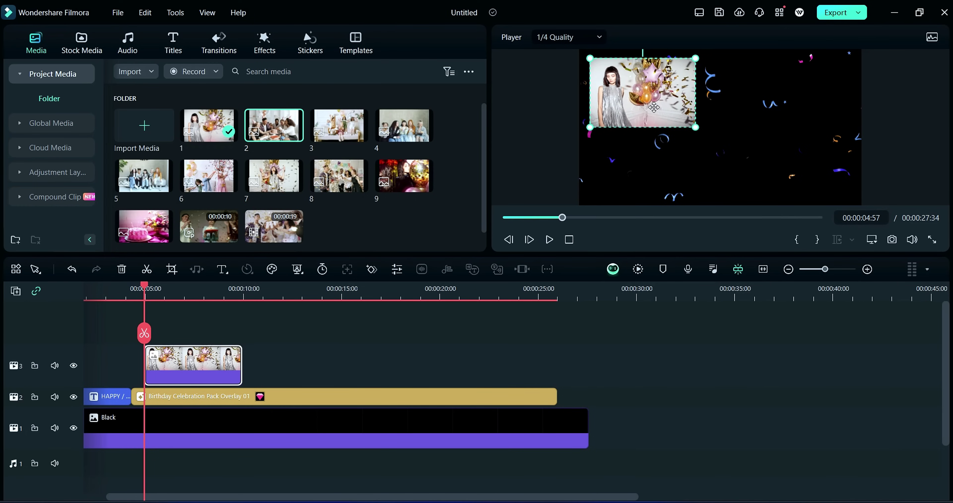
# - Stack photos 2 and 3 on new tracks at 00:00:04:57, scaled down, in the upper-right and lower-left corners of the video frame
pyautogui.moveTo(274, 155); pyautogui.dragTo(163, 333)
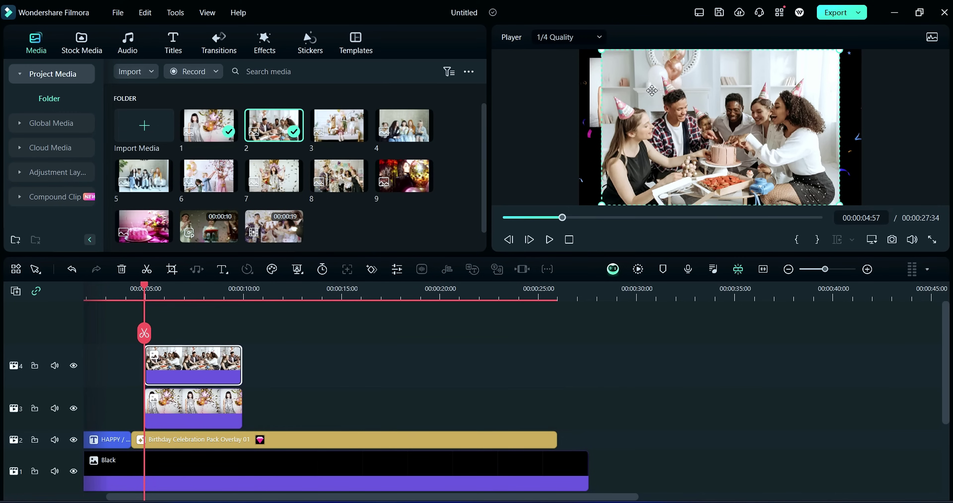
pyautogui.moveTo(601, 51); pyautogui.dragTo(783, 108)
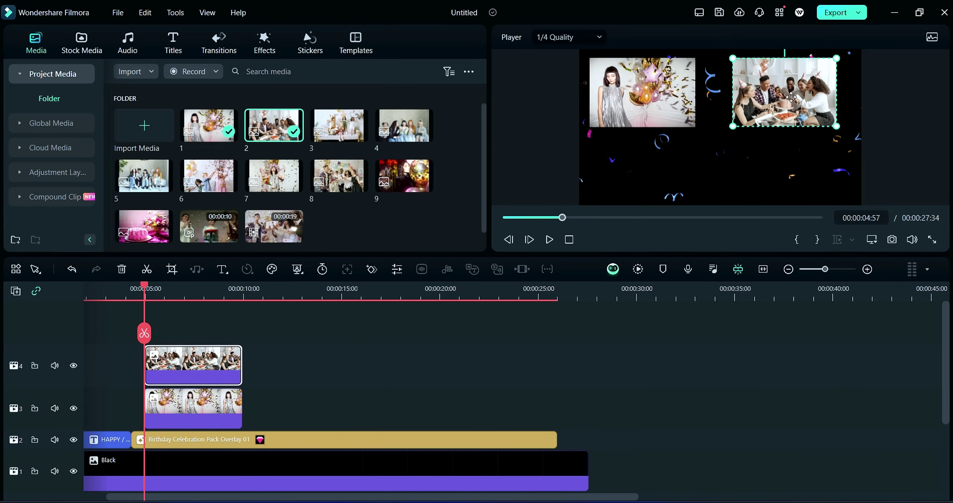
pyautogui.moveTo(355, 133); pyautogui.dragTo(162, 330)
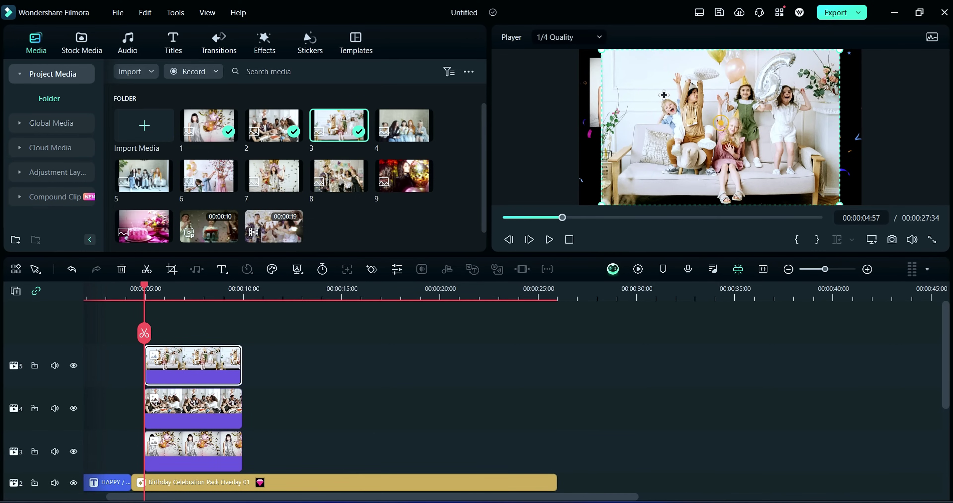
pyautogui.moveTo(600, 51); pyautogui.dragTo(737, 148)
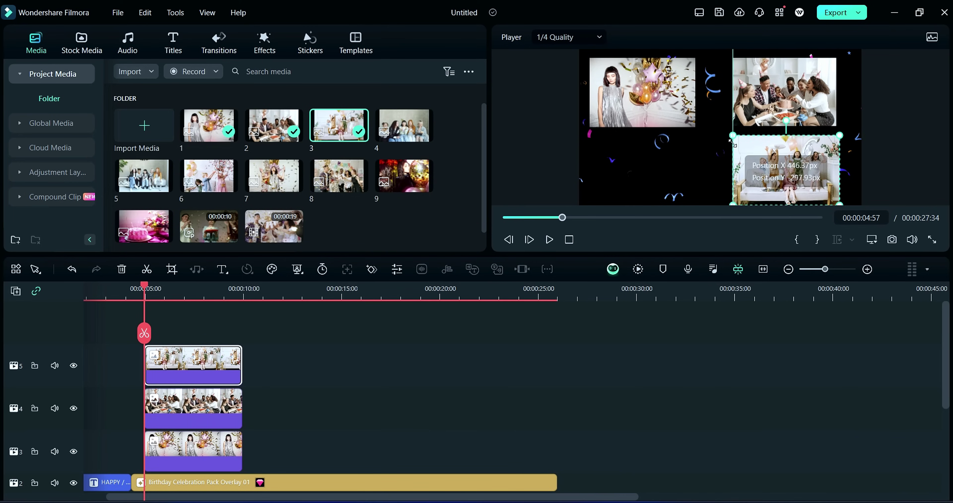
pyautogui.moveTo(806, 179); pyautogui.dragTo(657, 176)
# - Add photo 4 on a new track at 00:00:04:57, scaled down, in the lower-right corner of the video frame
pyautogui.moveTo(403, 136); pyautogui.dragTo(154, 329)
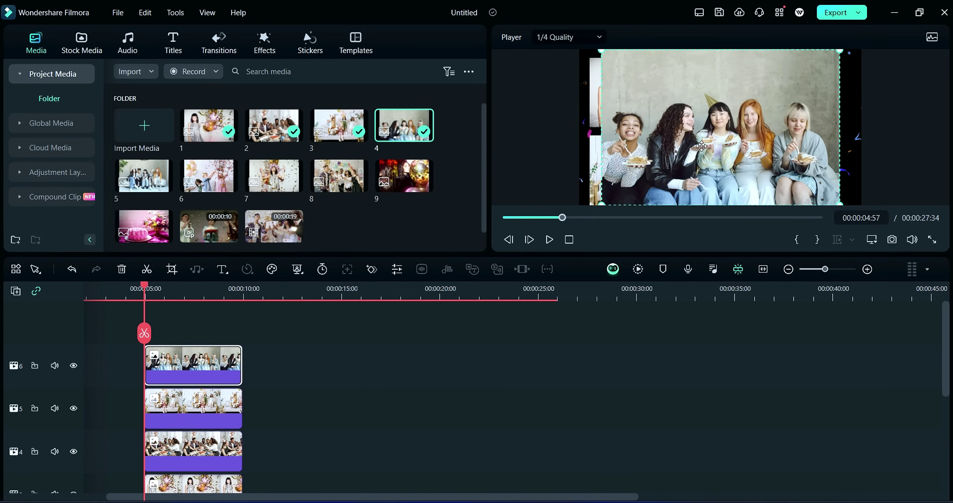
pyautogui.moveTo(603, 54); pyautogui.dragTo(734, 136)
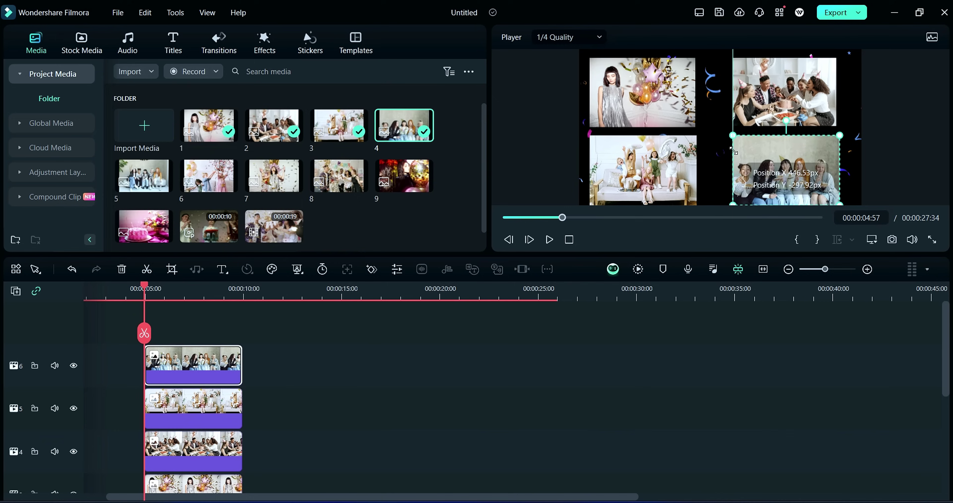
pyautogui.moveTo(788, 172); pyautogui.dragTo(788, 173)
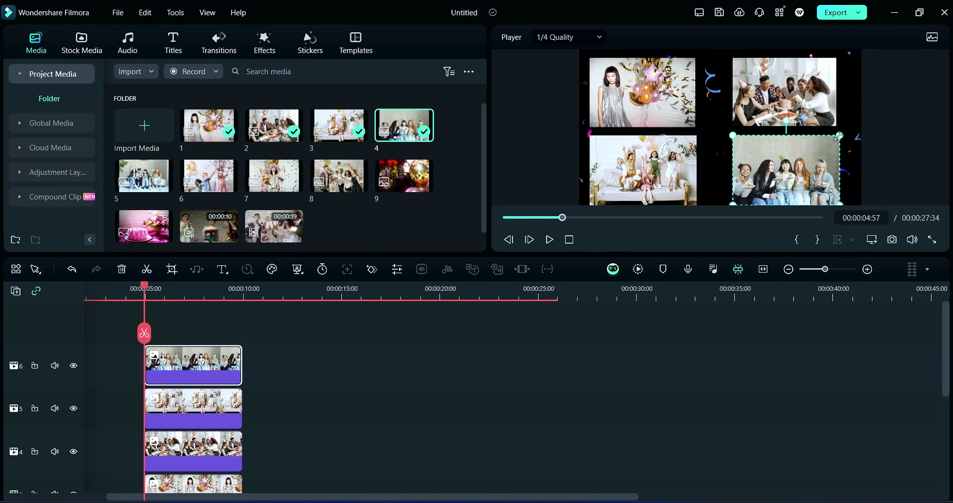
pyautogui.moveTo(835, 138); pyautogui.dragTo(834, 139)
# - Tilt photo 1 counterclockwise by about 6.7°, shift it slightly towards the upper-left corner of the frame and enlarge the preview area
pyautogui.click(646, 85)
pyautogui.moveTo(643, 49); pyautogui.dragTo(638, 48)
pyautogui.moveTo(645, 91); pyautogui.dragTo(639, 85)
pyautogui.moveTo(493, 145); pyautogui.dragTo(431, 146)
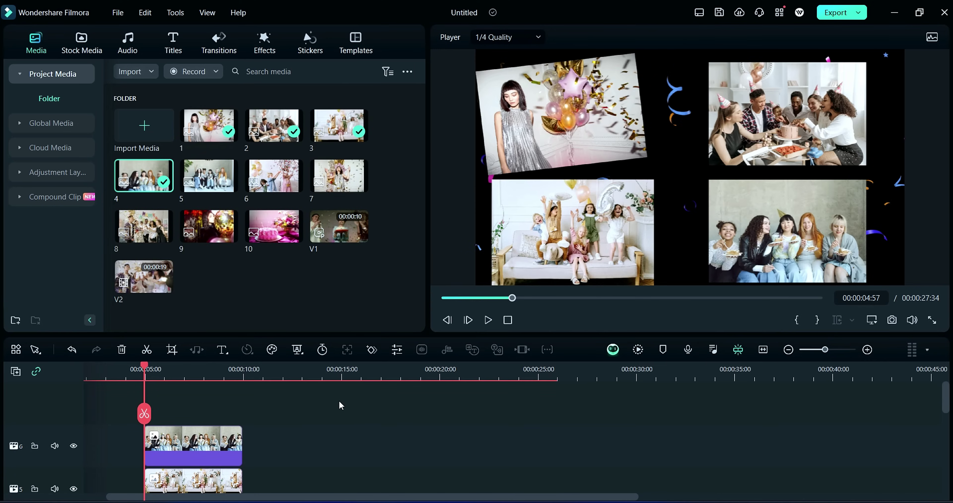
# - Tilt photo 2 slightly clockwise and move it further towards the upper-right corner, to about X 523, Y 257 px
pyautogui.click(577, 222)
pyautogui.click(790, 108)
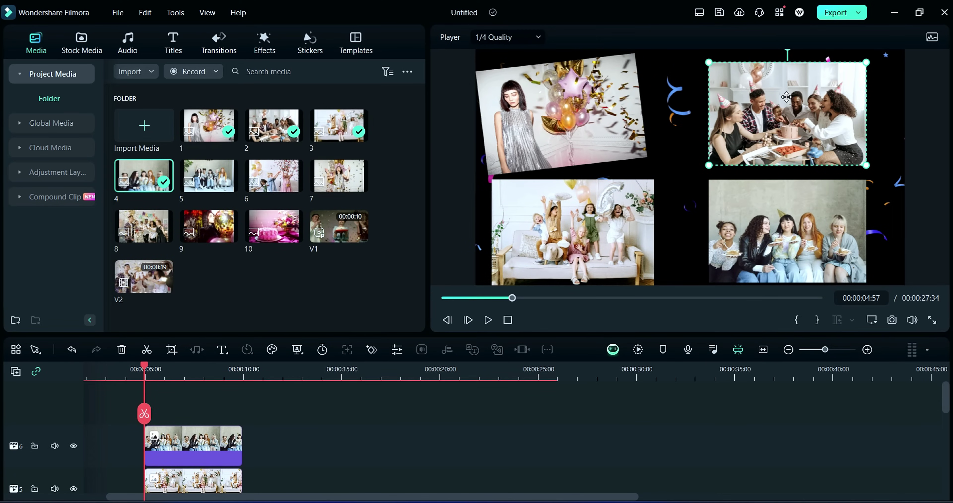
pyautogui.moveTo(790, 100); pyautogui.dragTo(790, 109)
pyautogui.moveTo(788, 57); pyautogui.dragTo(797, 57)
pyautogui.moveTo(799, 105); pyautogui.dragTo(819, 94)
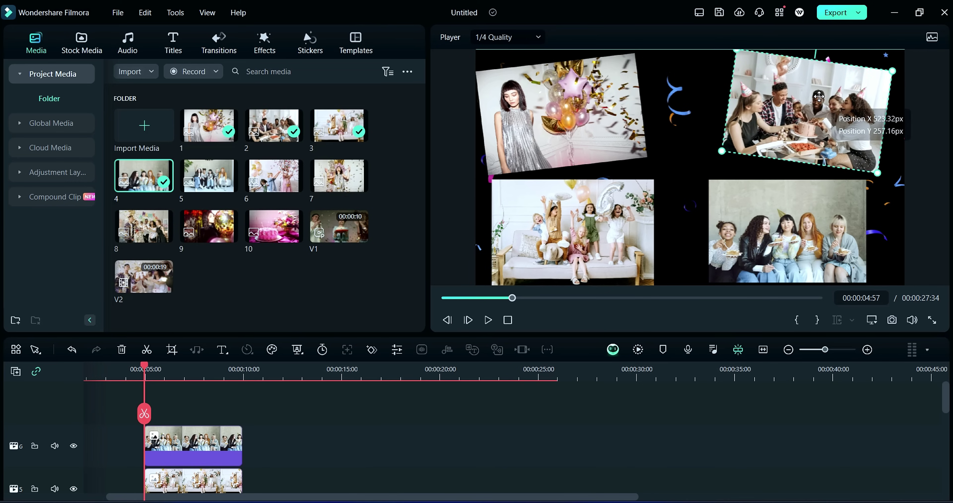
# - Move photo 4 closer to the right edge of the video frame and tilt it clockwise by about 6.4°
pyautogui.moveTo(789, 234); pyautogui.dragTo(819, 234)
pyautogui.moveTo(817, 164); pyautogui.dragTo(825, 166)
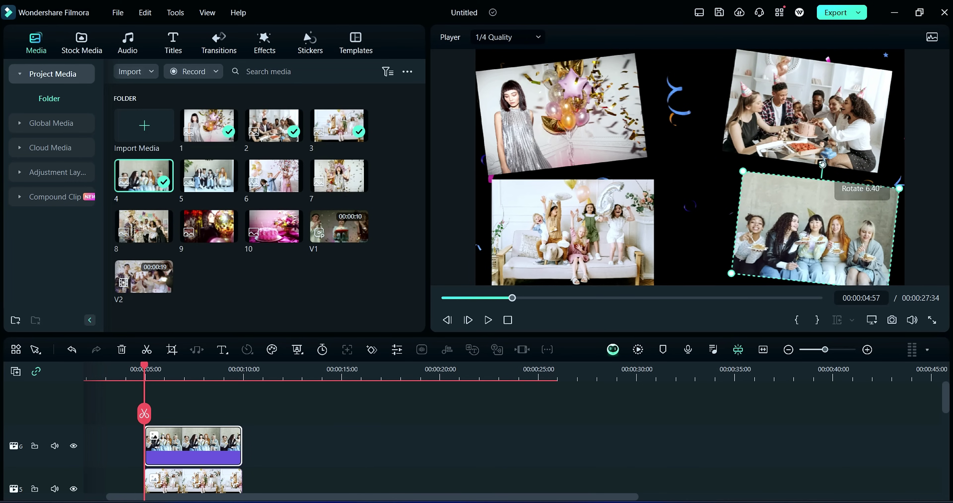
pyautogui.moveTo(824, 215); pyautogui.dragTo(829, 209)
# - Nudge photos 2 and 1 slightly upwards, placing photo 1 at about X -579, Y 276 px
pyautogui.click(812, 125)
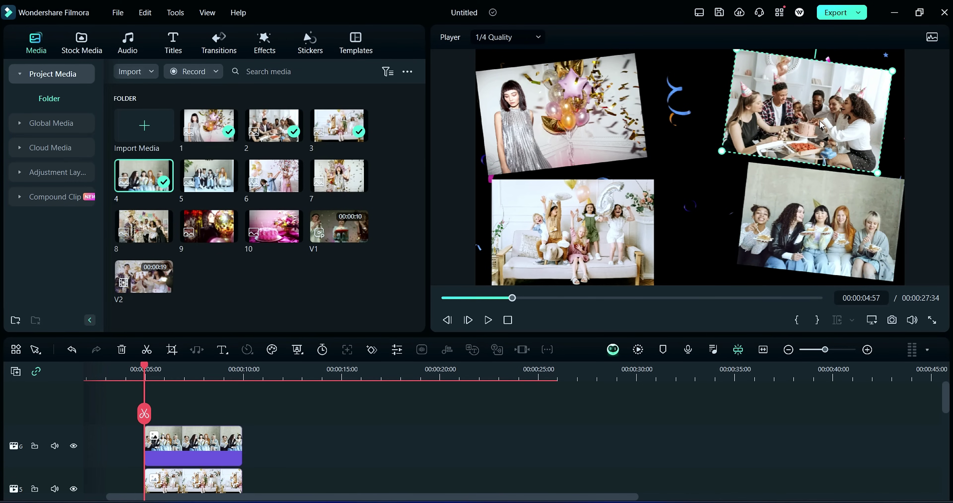
pyautogui.moveTo(812, 125); pyautogui.dragTo(817, 119)
pyautogui.moveTo(572, 118); pyautogui.dragTo(571, 111)
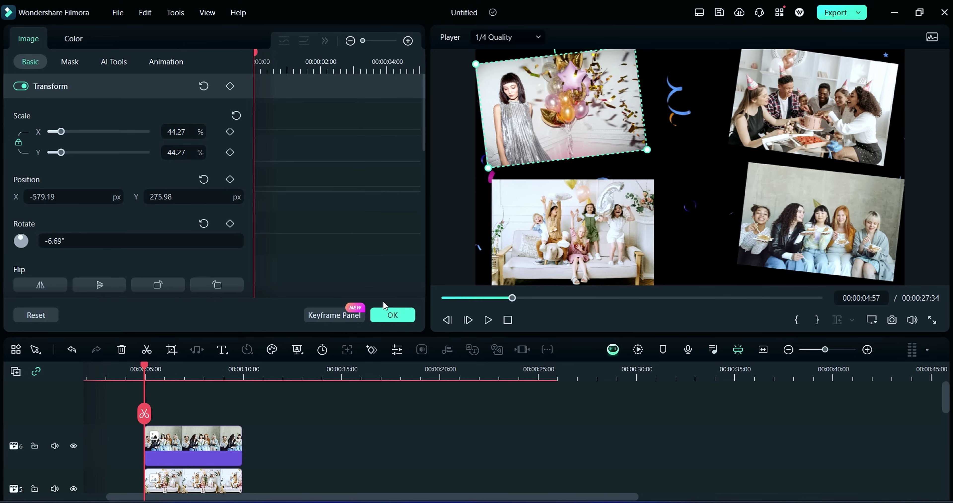
pyautogui.click(385, 313)
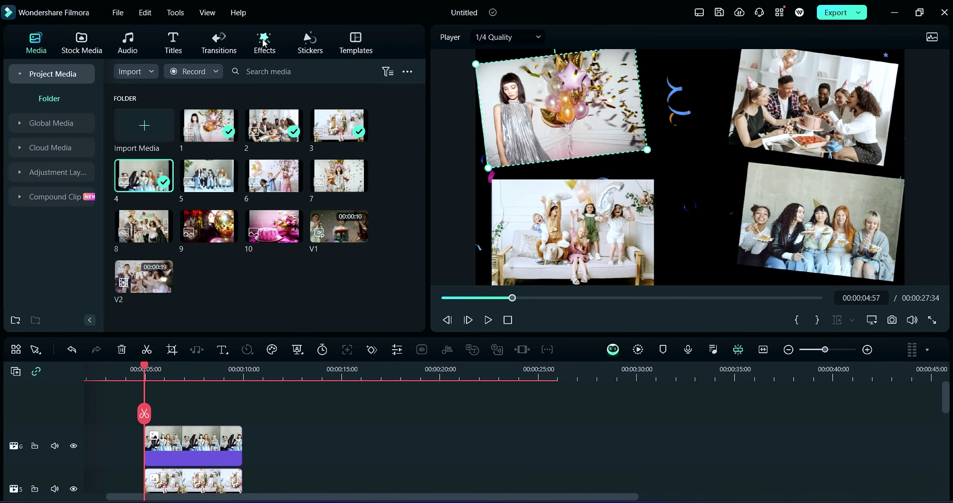
# - Search the effects for "FRAME"
pyautogui.click(264, 43)
pyautogui.click(300, 71)
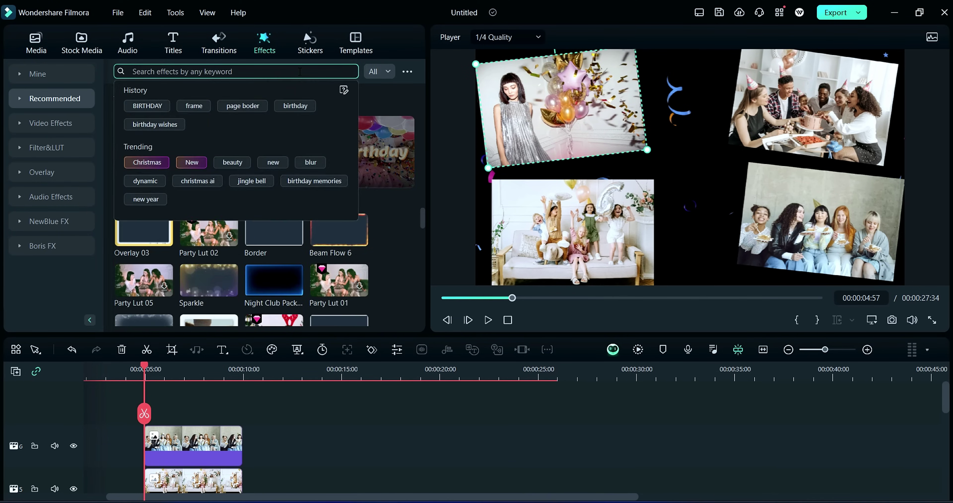
pyautogui.write('FRAME')
pyautogui.press('Return')
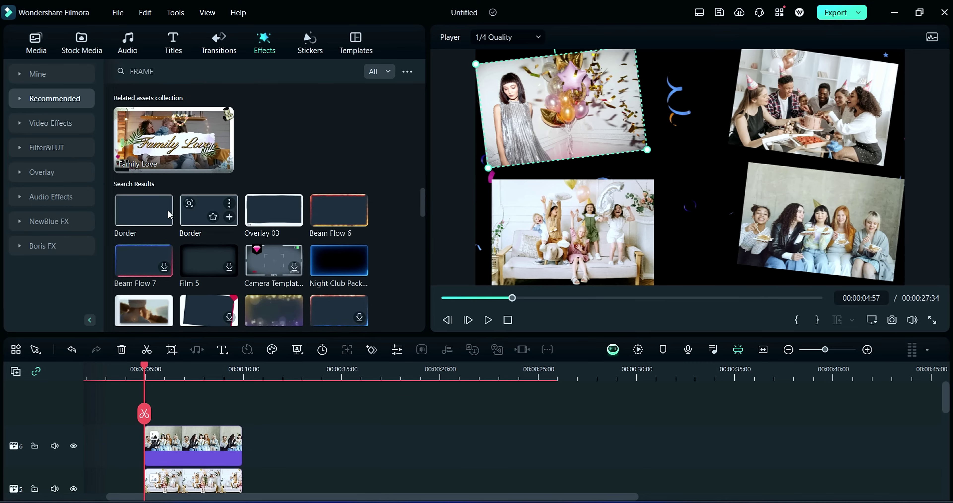
# - Apply the first Border effect to each of the four photo clips on tracks 3 to 6
pyautogui.moveTo(155, 216)
pyautogui.mouseDown()
pyautogui.moveTo(154, 457)
pyautogui.moveTo(158, 450)
pyautogui.mouseUp()
pyautogui.scroll(-3, 185, 259)
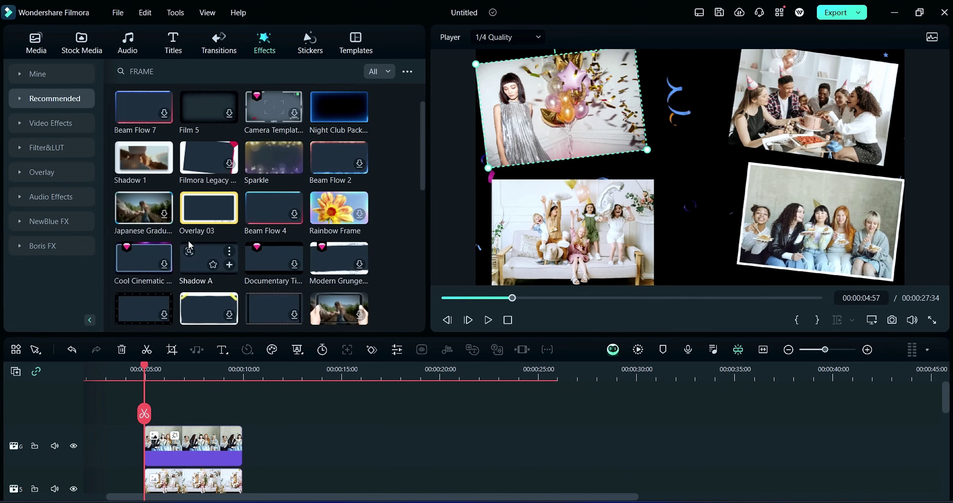
pyautogui.scroll(3, 184, 240)
pyautogui.moveTo(148, 213); pyautogui.dragTo(173, 433)
pyautogui.moveTo(146, 213); pyautogui.dragTo(163, 451)
pyautogui.scroll(-2, 167, 470)
pyautogui.scroll(2, 177, 412)
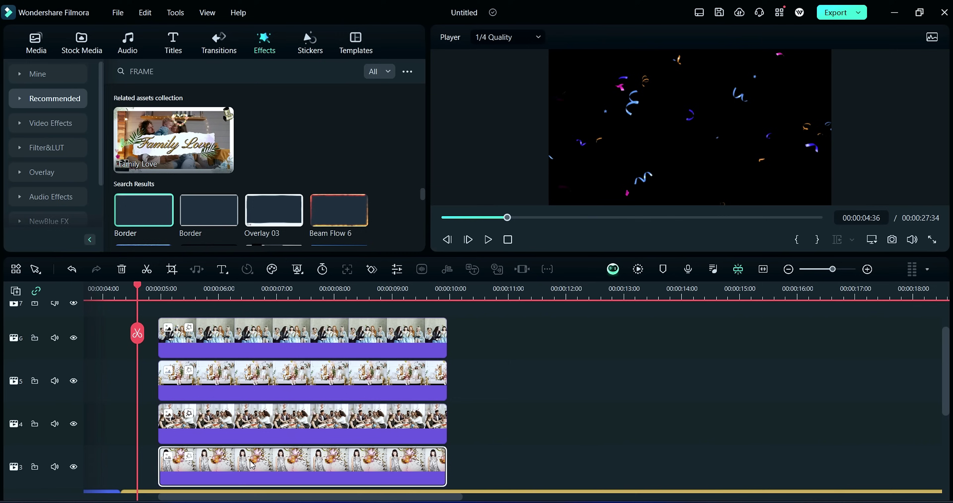
# - Give photo 1 on track 3 a white drop shadow with a distance of 5%
pyautogui.doubleClick(249, 463)
pyautogui.moveTo(161, 292); pyautogui.dragTo(174, 292)
pyautogui.click(73, 87)
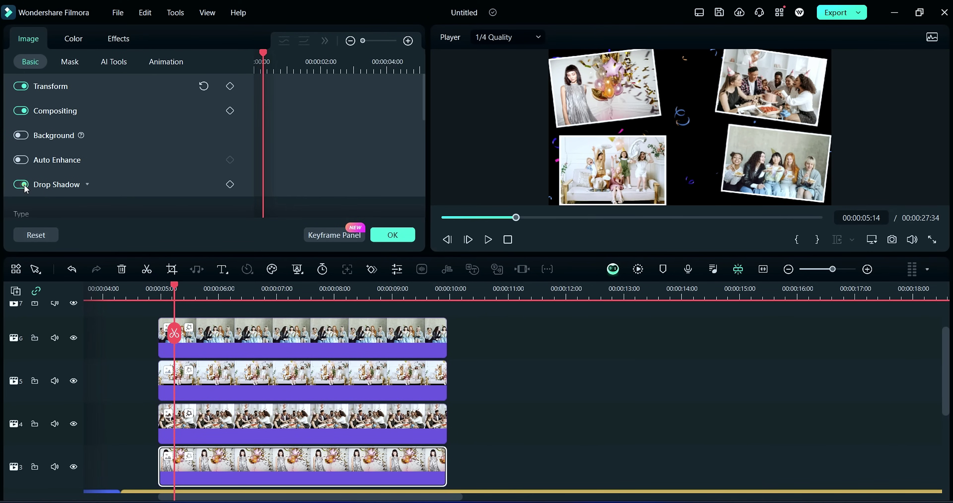
pyautogui.scroll(-2, 49, 187)
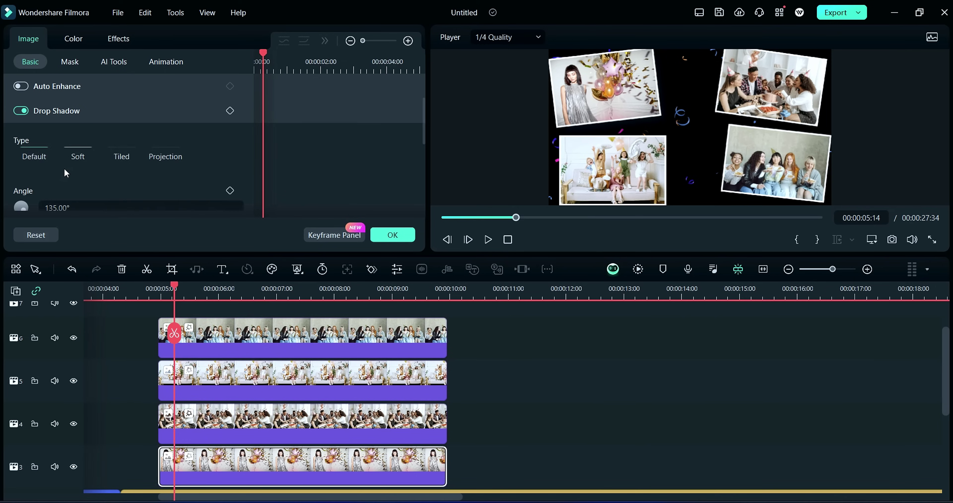
pyautogui.scroll(-3, 48, 170)
pyautogui.click(21, 145)
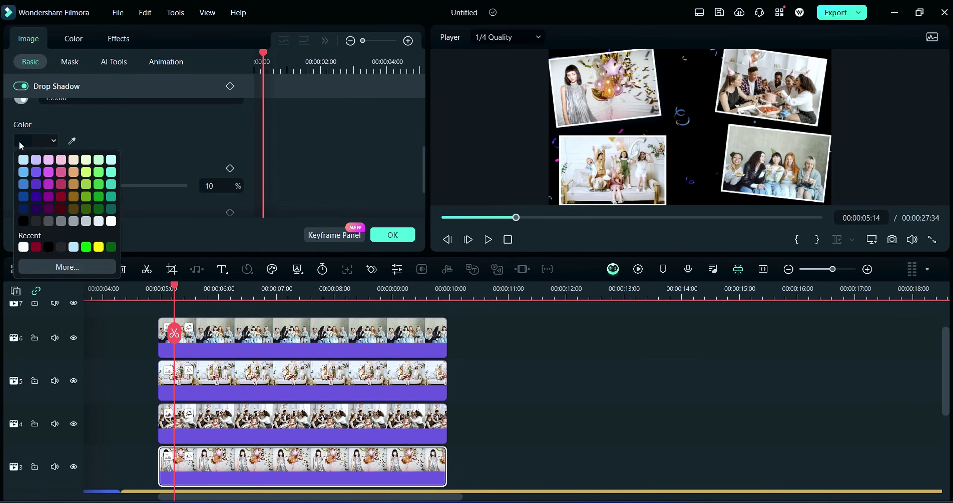
pyautogui.click(24, 246)
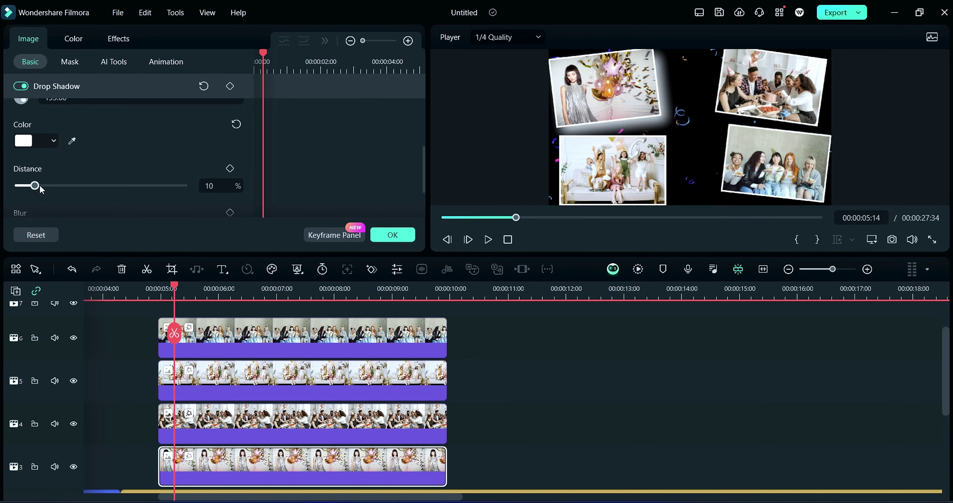
pyautogui.moveTo(40, 189); pyautogui.dragTo(29, 187)
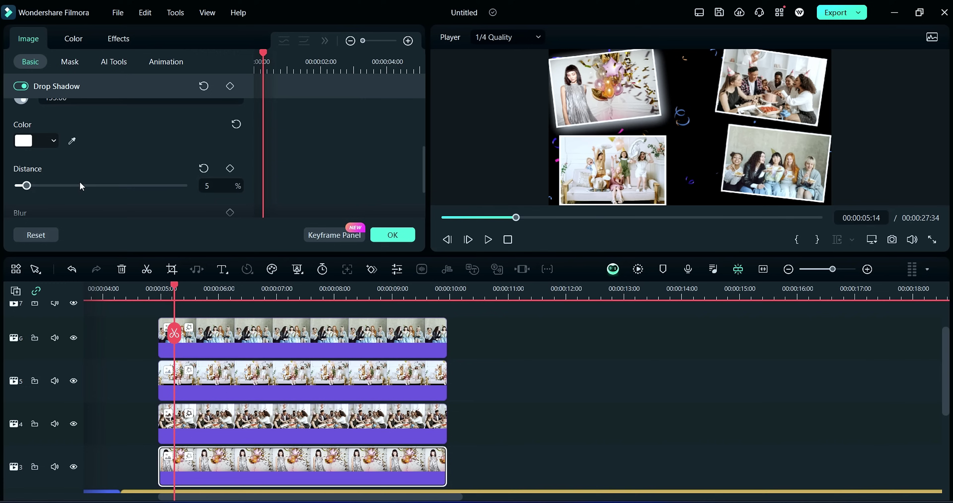
# - Give photo 3 on track 5 a white drop shadow with a distance of 7%
pyautogui.click(221, 376)
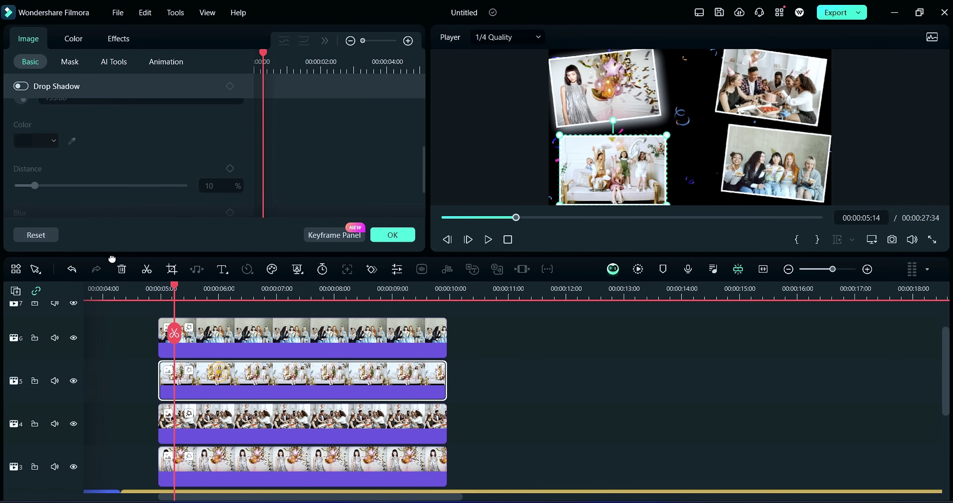
pyautogui.click(22, 88)
pyautogui.click(30, 142)
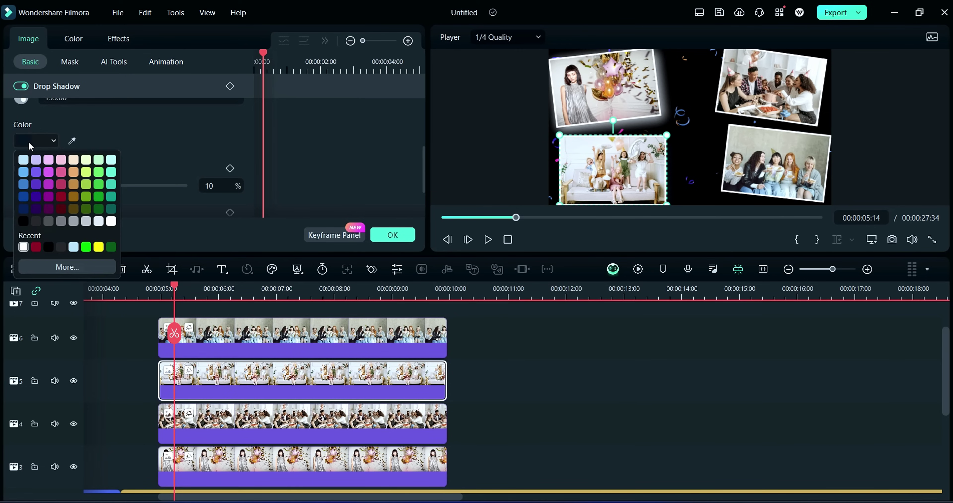
pyautogui.click(23, 246)
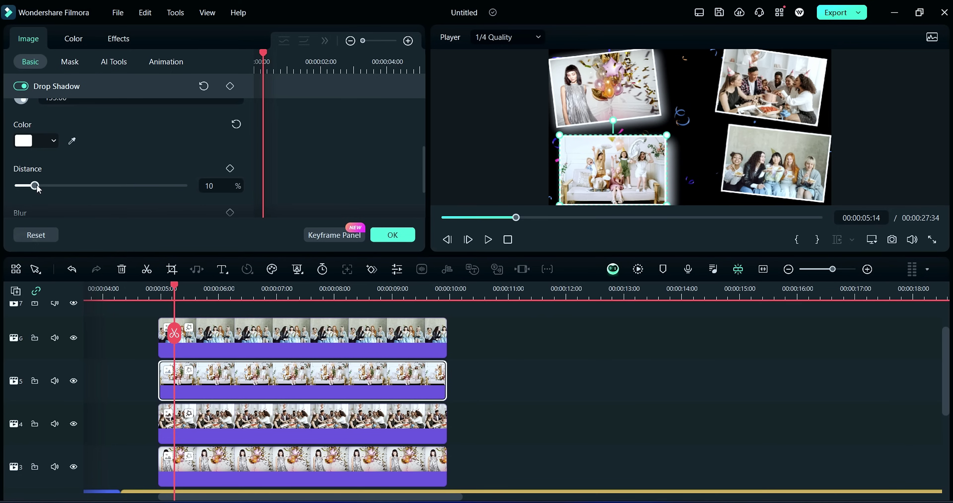
pyautogui.moveTo(37, 188); pyautogui.dragTo(31, 189)
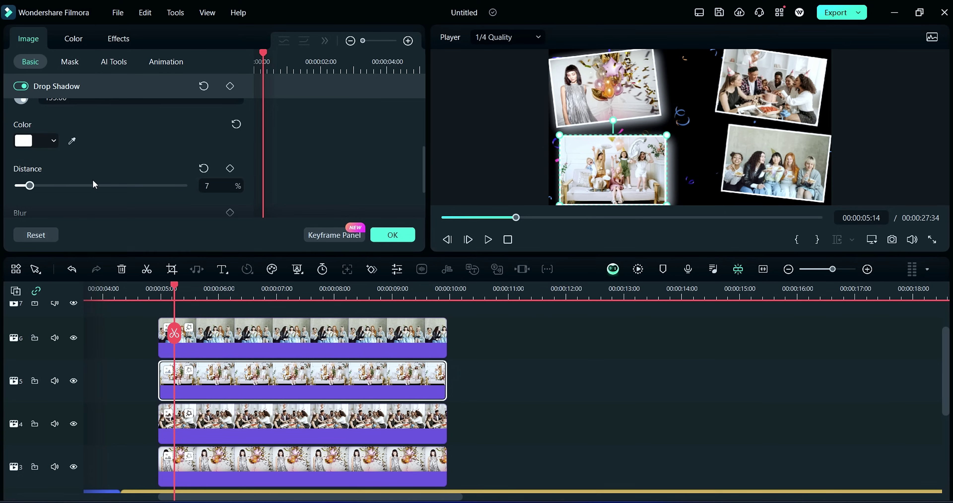
# - Give photo 2 on track 4 a white drop shadow with a distance of 8%, keeping the default blur
pyautogui.click(218, 417)
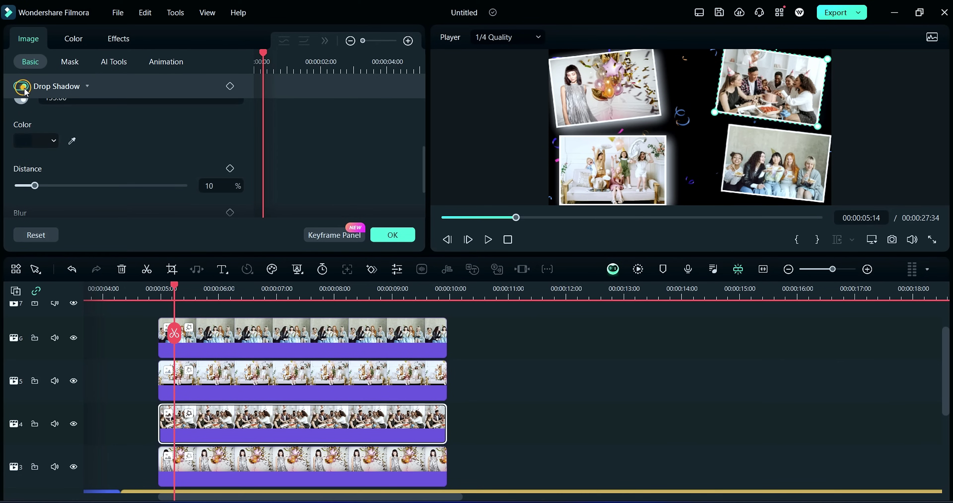
pyautogui.scroll(2, 68, 148)
pyautogui.scroll(-2, 67, 148)
pyautogui.click(36, 138)
pyautogui.click(23, 247)
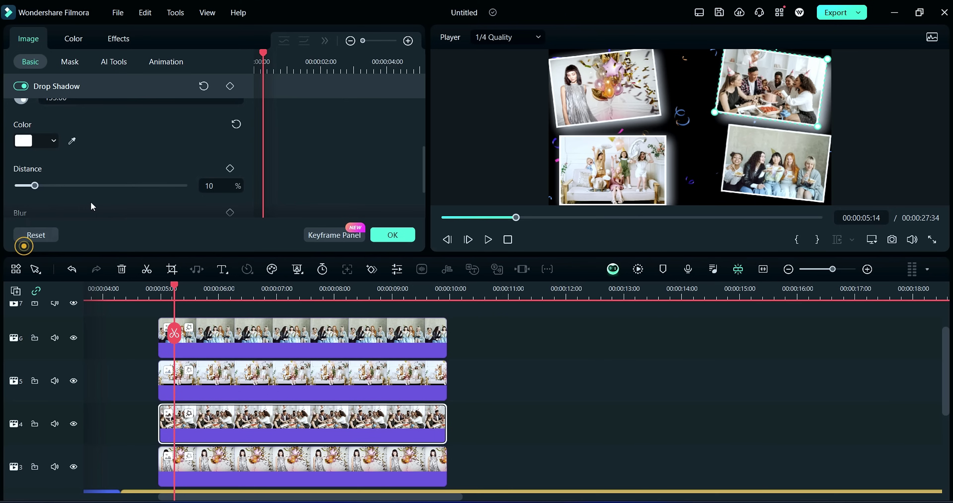
pyautogui.scroll(3, 111, 195)
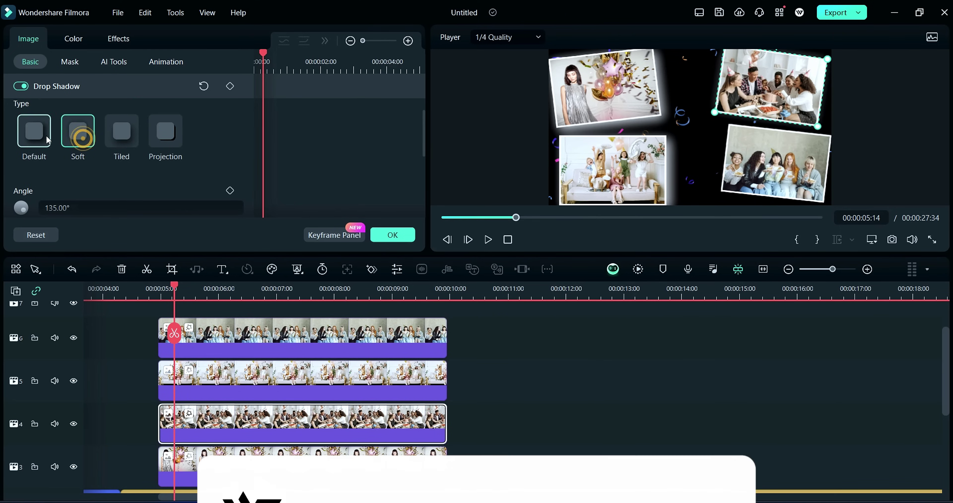
pyautogui.scroll(-3, 67, 180)
pyautogui.moveTo(51, 193); pyautogui.dragTo(41, 192)
pyautogui.click(203, 177)
pyautogui.moveTo(35, 149); pyautogui.dragTo(32, 149)
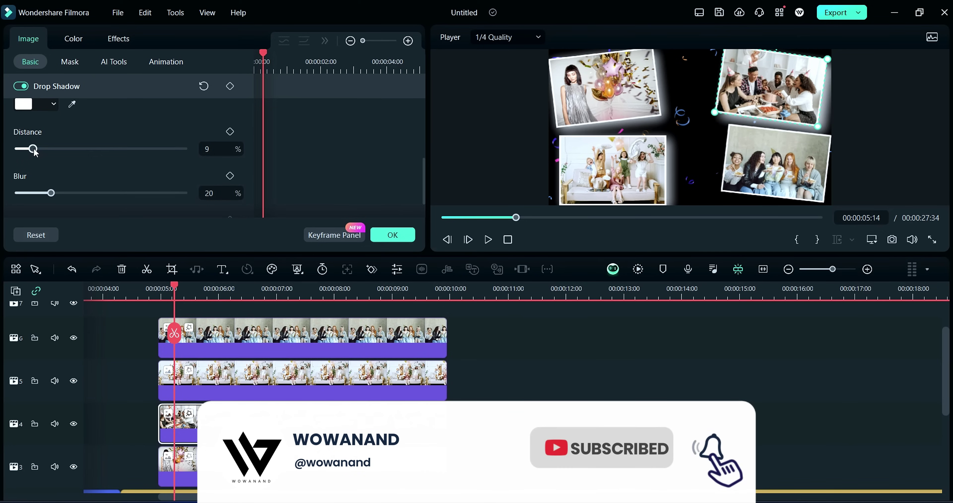
# - Compare the drop shadow settings of photos 1 and 2, switching the shadow off and on again
pyautogui.click(261, 460)
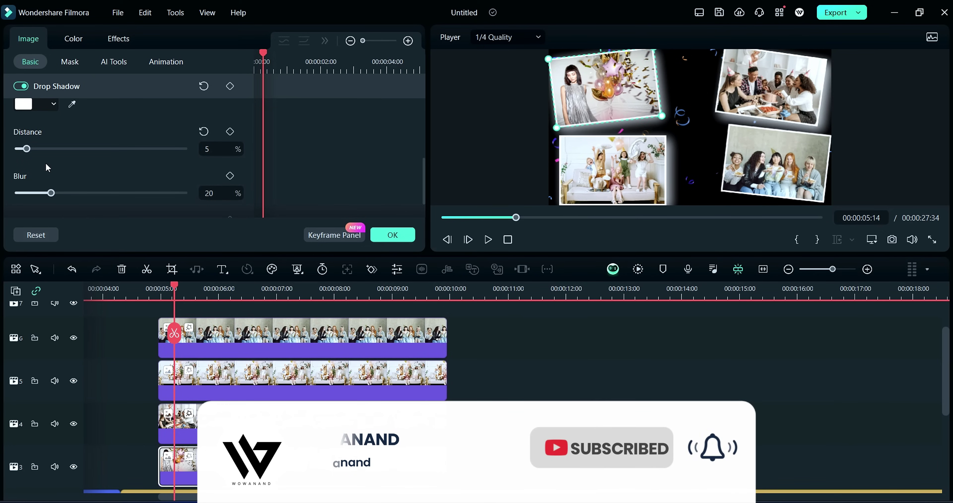
pyautogui.scroll(-1, 235, 429)
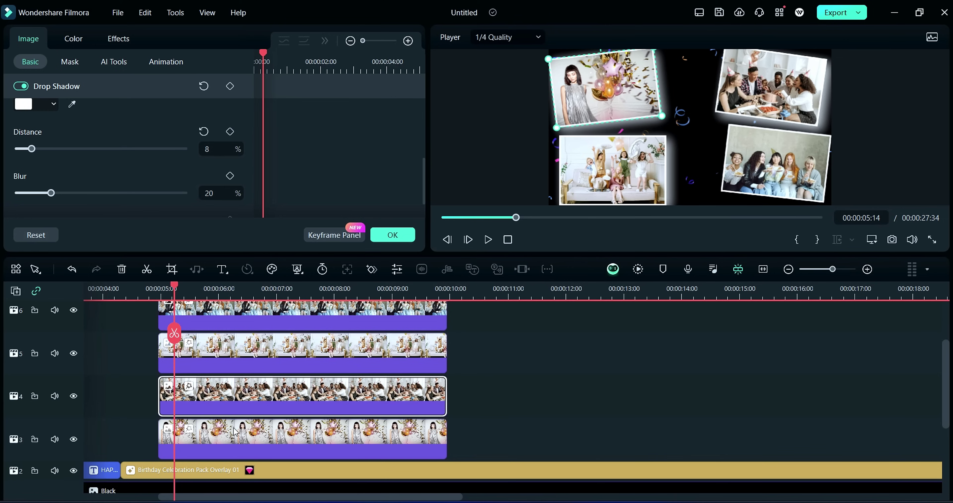
pyautogui.click(21, 87)
pyautogui.click(21, 87)
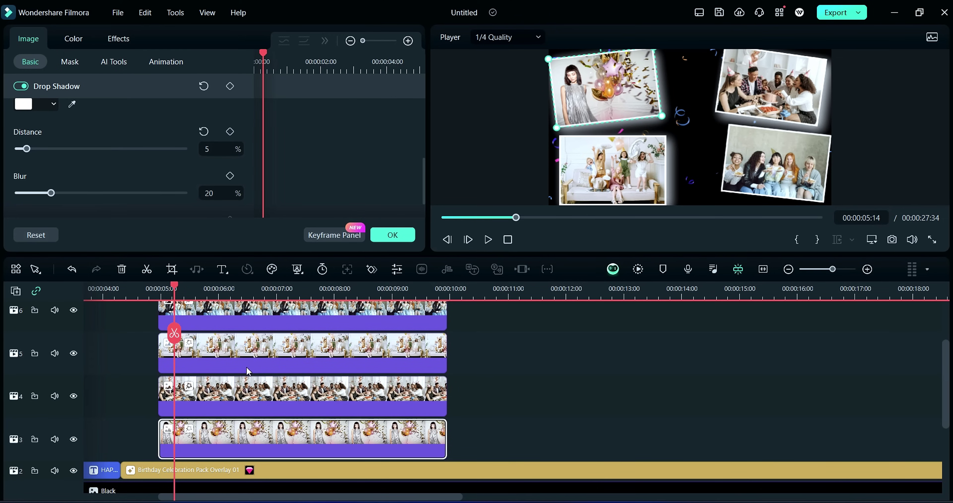
# - Give photo 4 on track 6 a white drop shadow with a distance of 6% and close the clip settings
pyautogui.scroll(1, 256, 404)
pyautogui.click(231, 335)
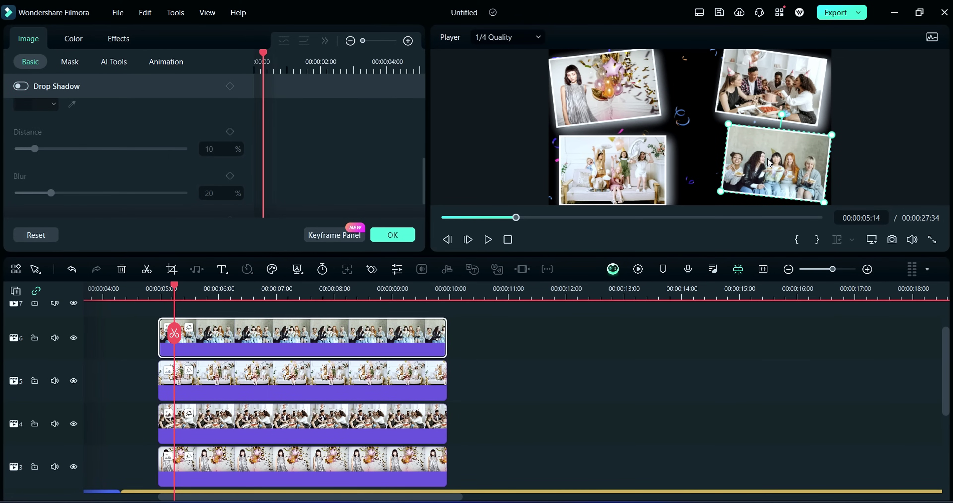
pyautogui.click(21, 86)
pyautogui.click(23, 104)
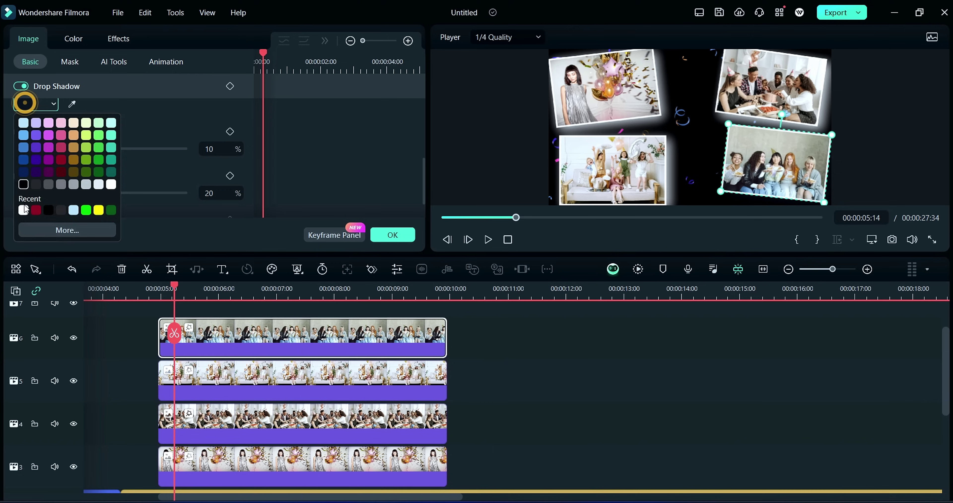
pyautogui.click(24, 211)
pyautogui.moveTo(35, 148); pyautogui.dragTo(30, 148)
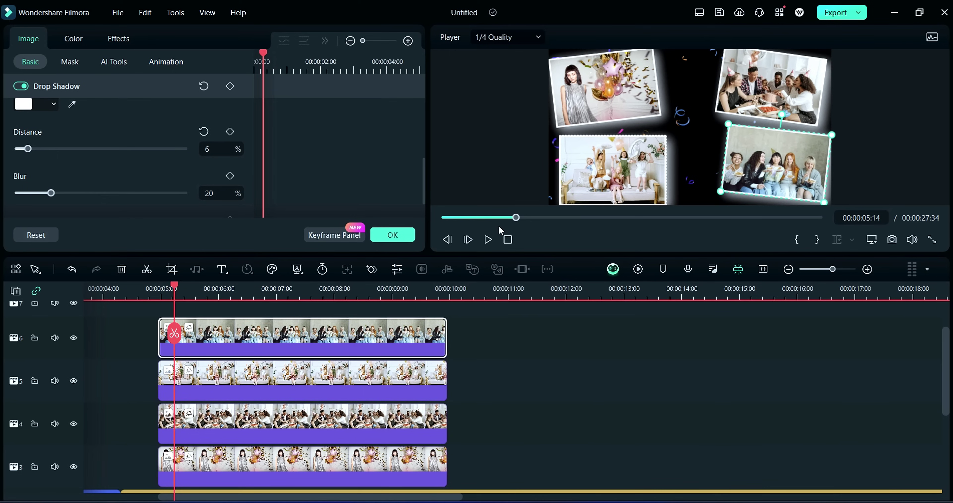
pyautogui.click(393, 234)
# - Place video V1 on track 7, aligned with the start of the photo collage, and match the project settings to 3840 x 2160 25fps
pyautogui.click(170, 288)
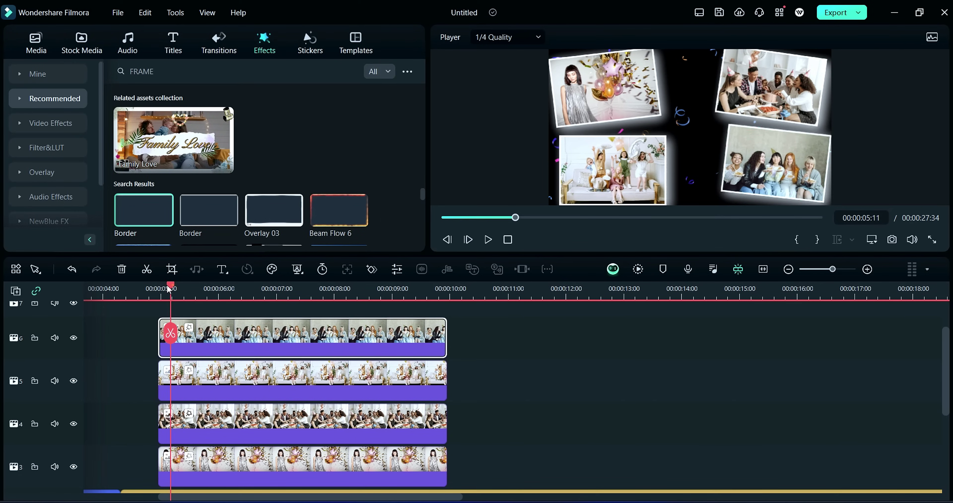
pyautogui.moveTo(170, 289); pyautogui.dragTo(155, 291)
pyautogui.click(32, 47)
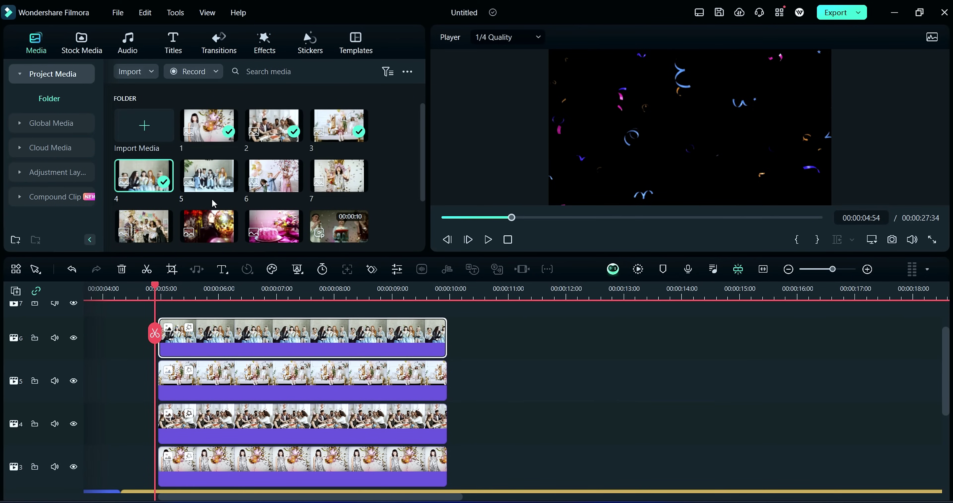
pyautogui.scroll(-2, 214, 194)
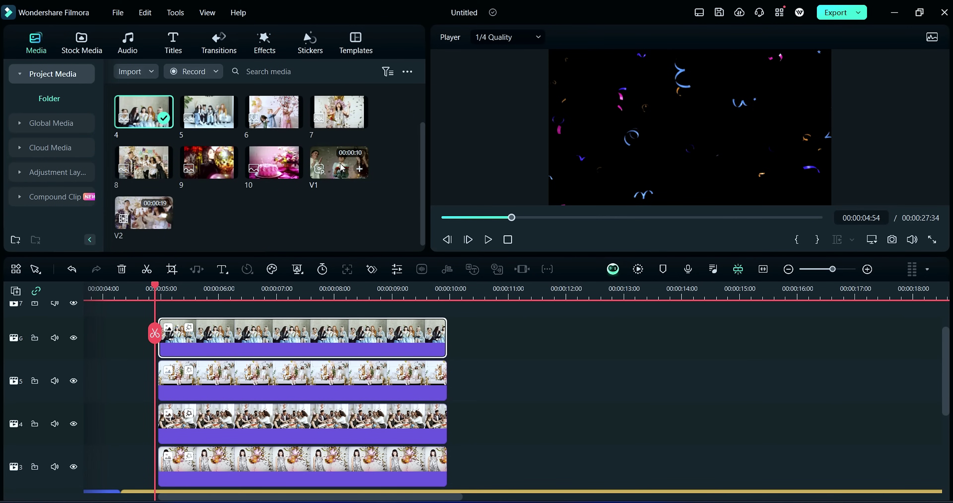
pyautogui.moveTo(339, 162); pyautogui.dragTo(162, 321)
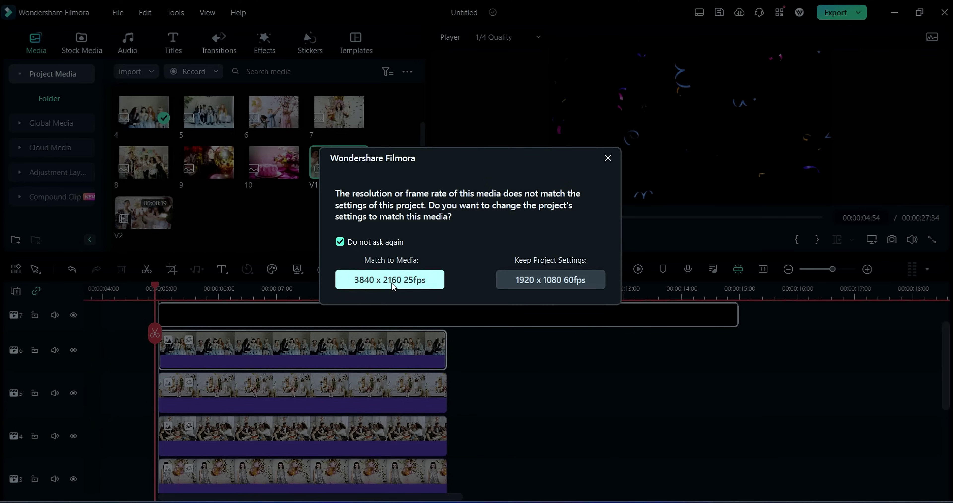
pyautogui.click(392, 279)
# - Shrink video V1 to about half the frame width and centre it over the four-photo collage
pyautogui.click(190, 320)
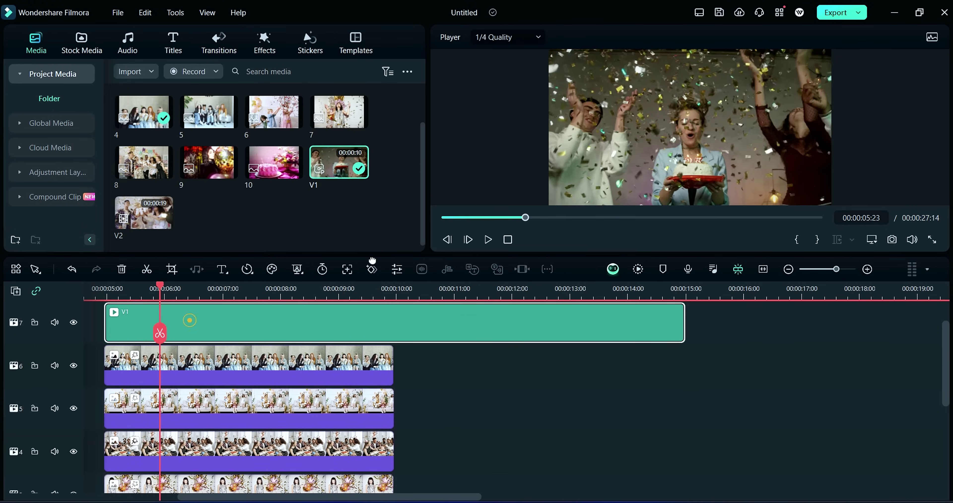
pyautogui.moveTo(549, 50); pyautogui.dragTo(686, 140)
pyautogui.moveTo(755, 178); pyautogui.dragTo(687, 138)
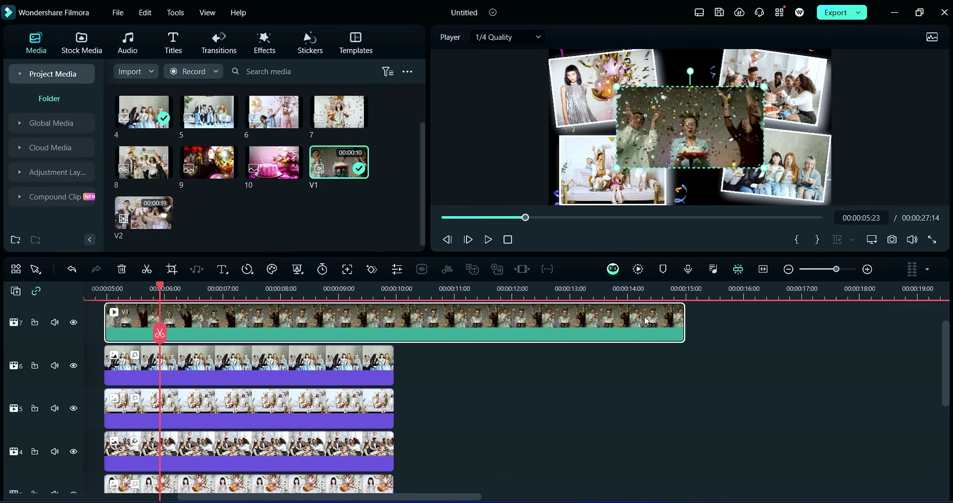
# - Apply the first Border effect from the FRAME search results to video V1 on track 7
pyautogui.doubleClick(345, 326)
pyautogui.click(394, 234)
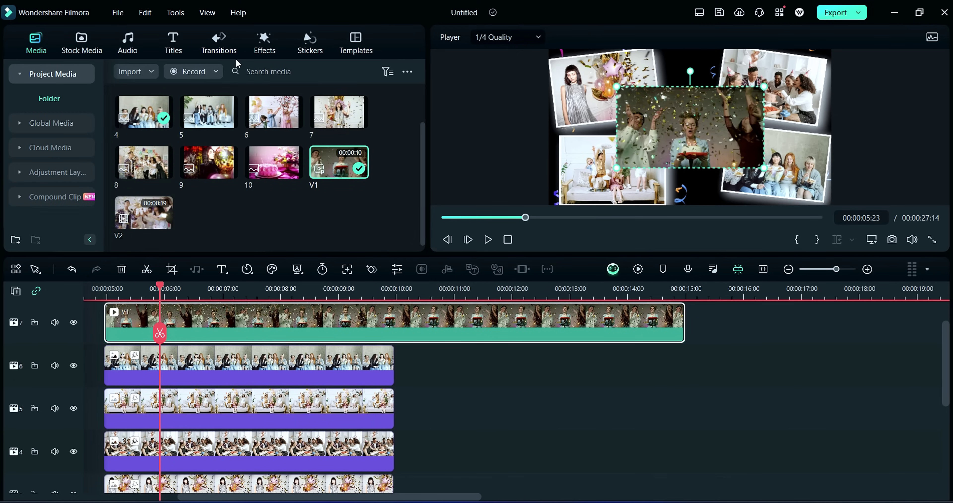
pyautogui.click(265, 44)
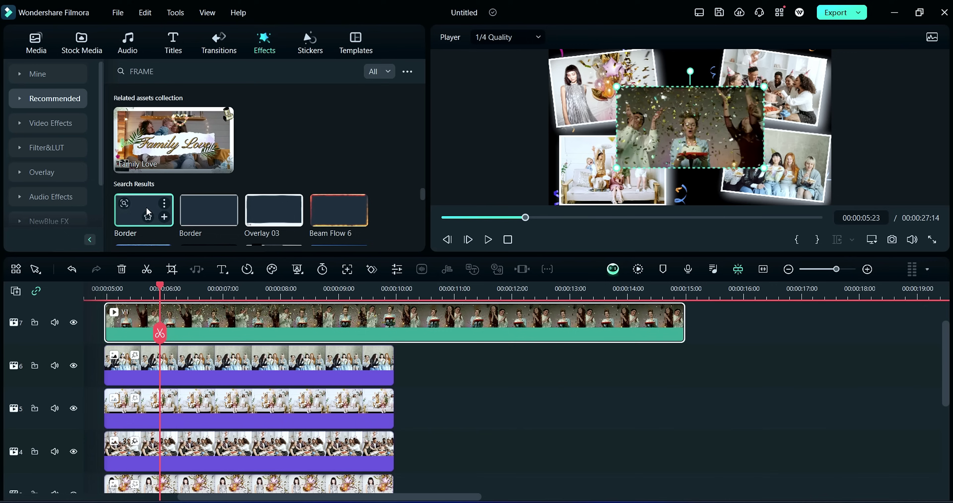
pyautogui.moveTo(148, 214); pyautogui.dragTo(179, 365)
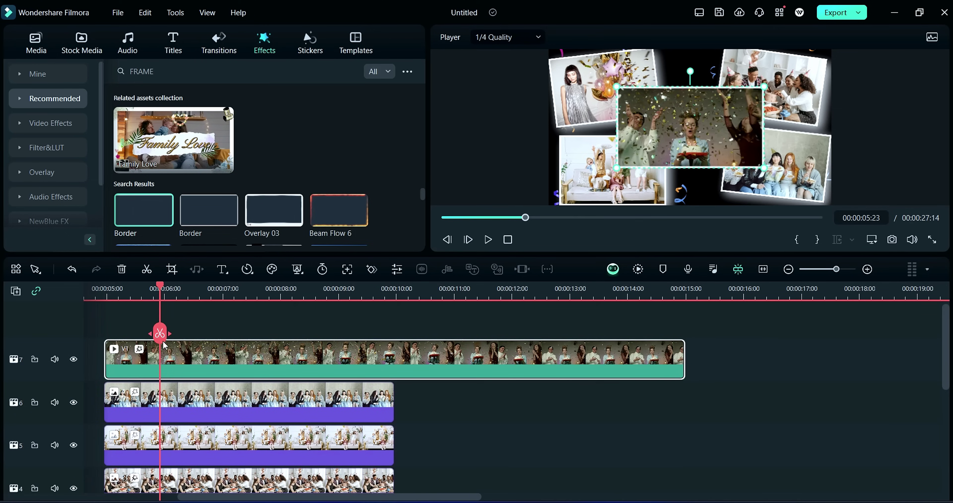
# - Give video V1 a black drop shadow with a distance of 4% and adjust its blur
pyautogui.doubleClick(191, 360)
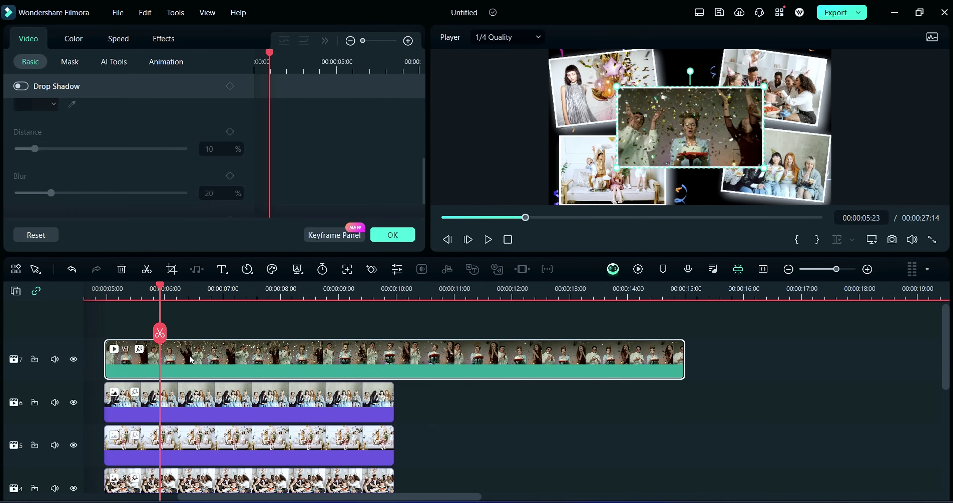
pyautogui.click(20, 86)
pyautogui.click(22, 104)
pyautogui.click(23, 185)
pyautogui.moveTo(71, 198); pyautogui.dragTo(73, 198)
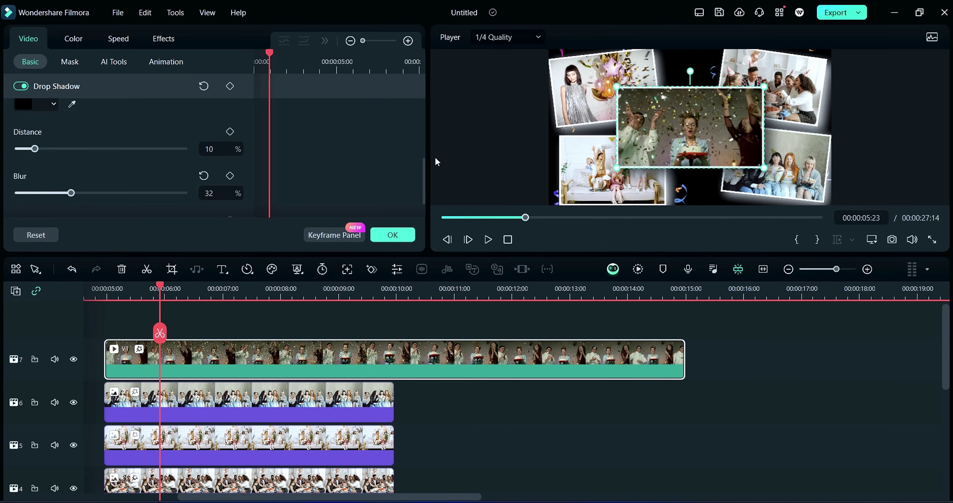
pyautogui.moveTo(428, 157); pyautogui.dragTo(381, 165)
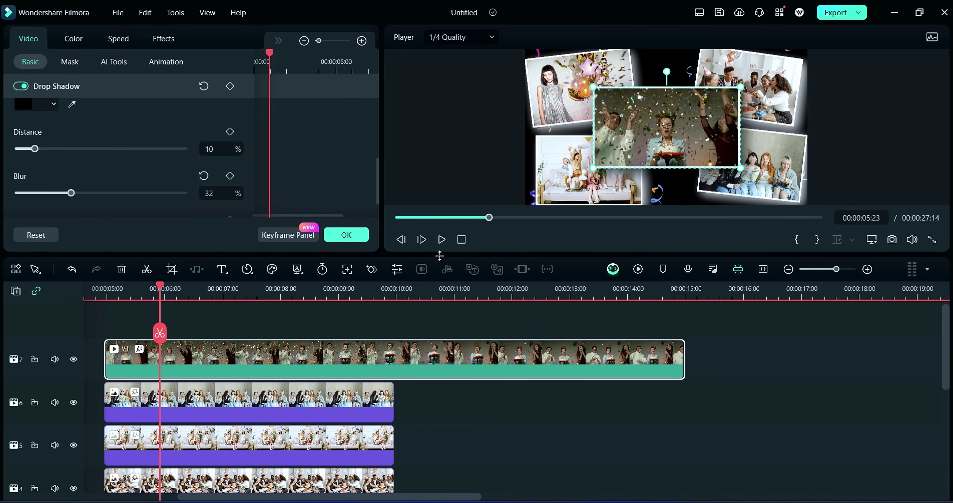
pyautogui.moveTo(440, 256); pyautogui.dragTo(440, 287)
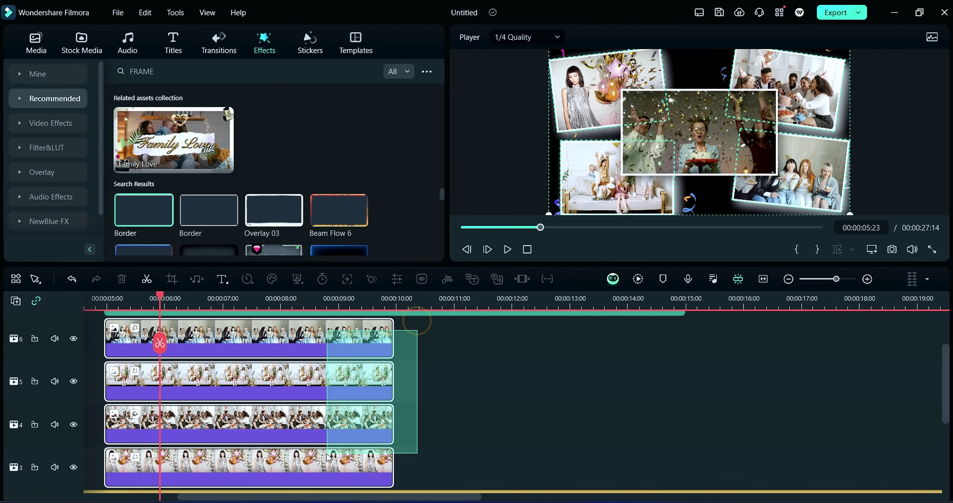
# - Extend the four photo clips together to just before 00:00:12:00 and trim video V1 to the same end point
pyautogui.moveTo(393, 385); pyautogui.dragTo(525, 401)
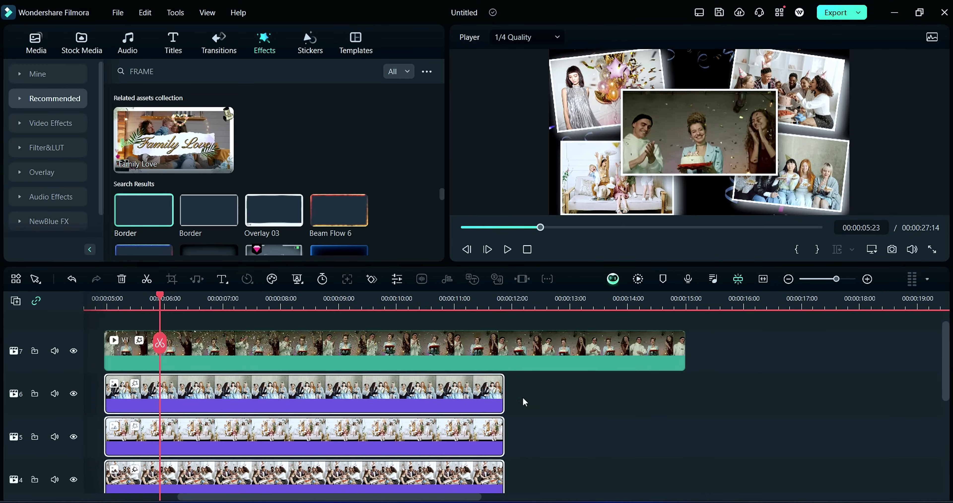
pyautogui.click(685, 350)
pyautogui.moveTo(685, 347); pyautogui.dragTo(504, 346)
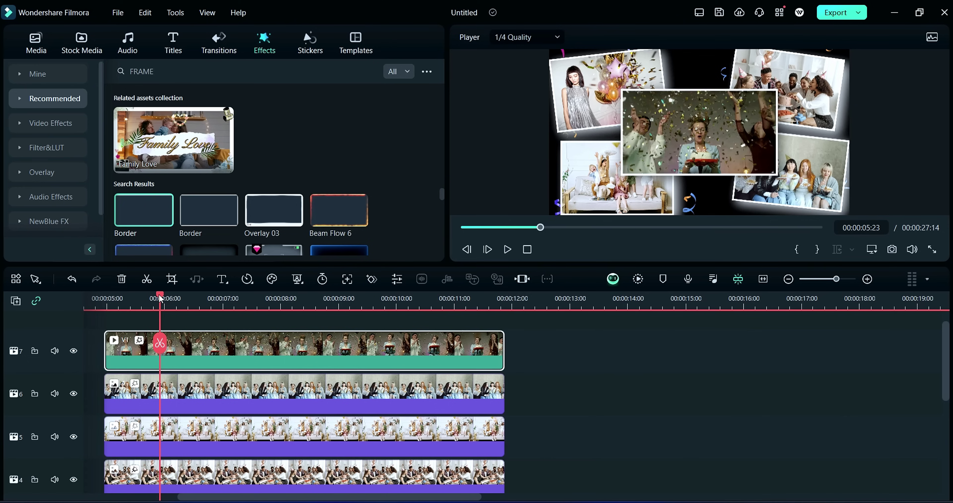
# - Apply the Vortex In preset animation to photo 4 on track 6
pyautogui.moveTo(177, 310); pyautogui.dragTo(159, 322)
pyautogui.scroll(-1, 220, 458)
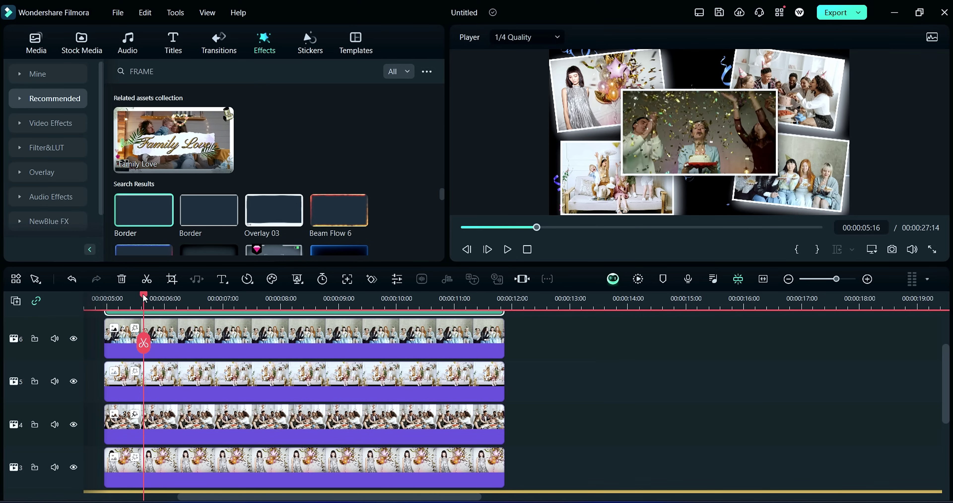
pyautogui.moveTo(144, 298); pyautogui.dragTo(126, 305)
pyautogui.doubleClick(140, 335)
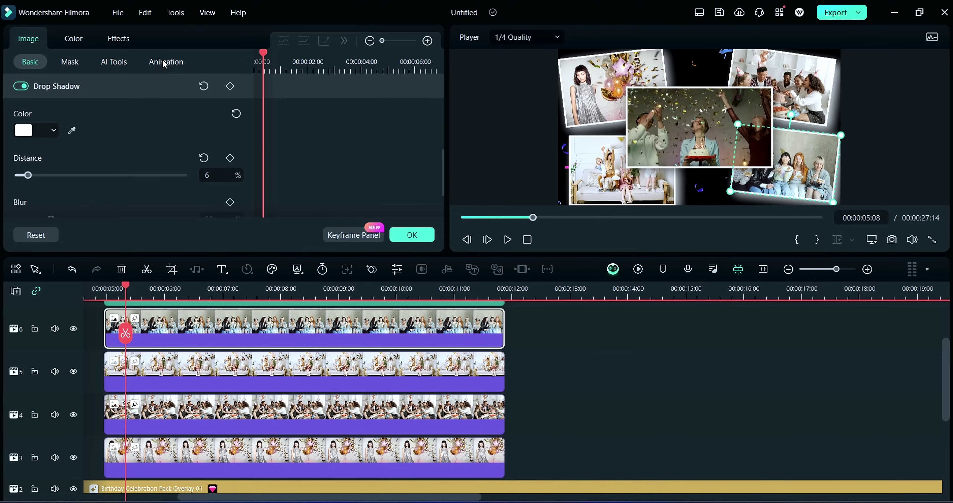
pyautogui.click(163, 60)
pyautogui.click(180, 171)
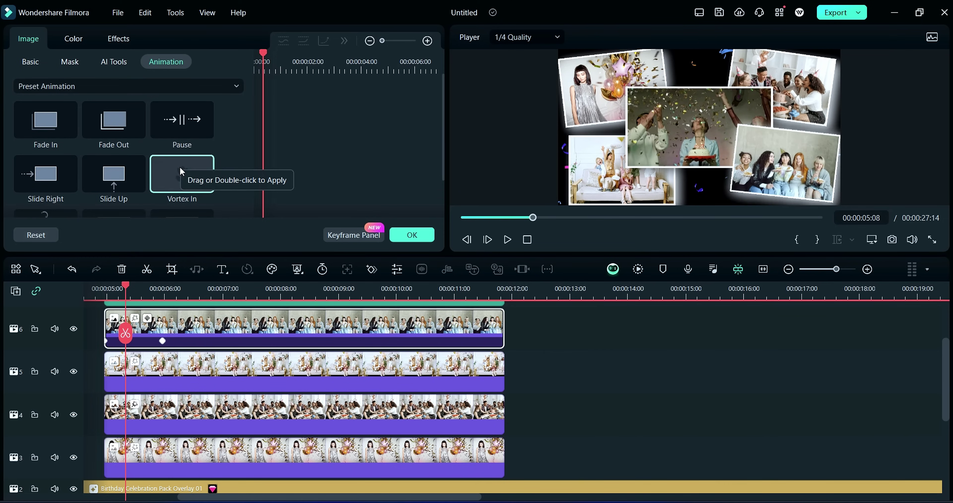
# - Apply the Vortex In preset animation to photos 3, 2 and 1 on tracks 5, 4 and 3, and close the clip settings
pyautogui.click(177, 370)
pyautogui.click(182, 173)
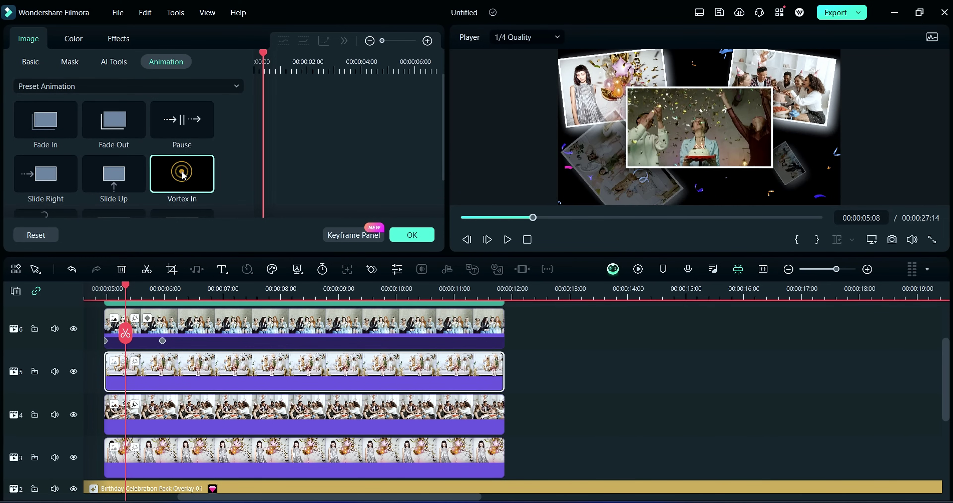
pyautogui.click(180, 411)
pyautogui.click(182, 173)
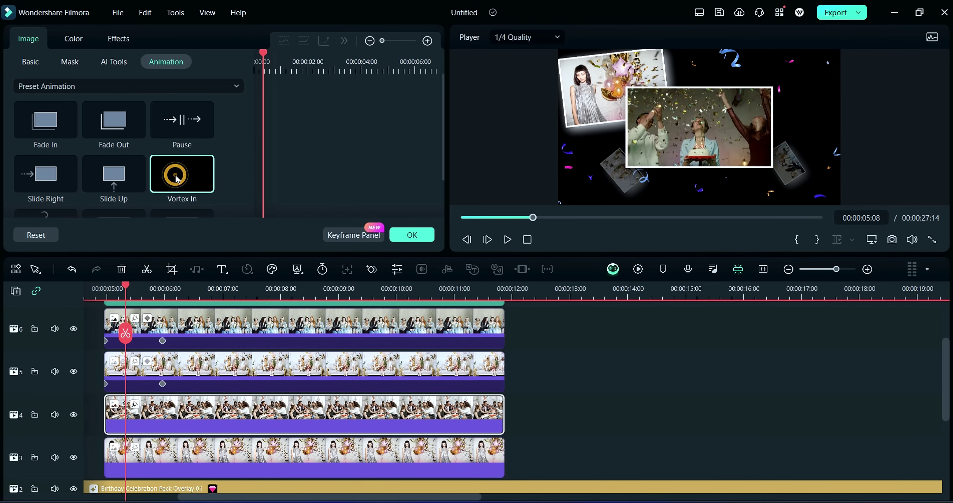
pyautogui.click(180, 454)
pyautogui.click(182, 173)
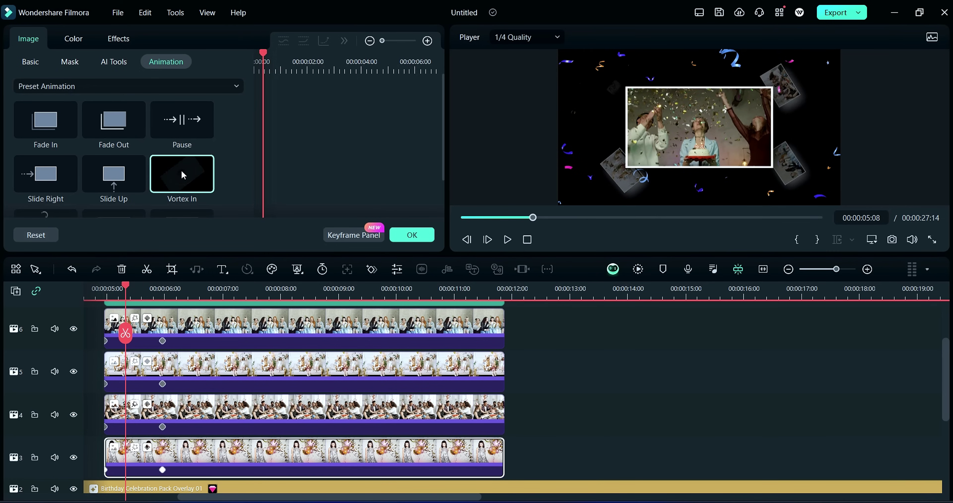
pyautogui.click(417, 238)
# - Apply the Slide Up preset animation to video V1 on track 7 and close the clip settings
pyautogui.scroll(2, 159, 320)
pyautogui.click(162, 332)
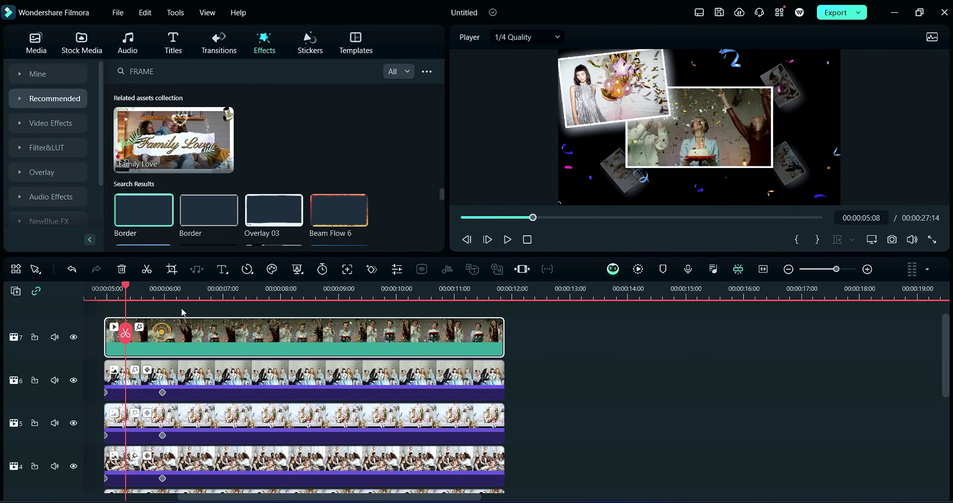
pyautogui.click(169, 57)
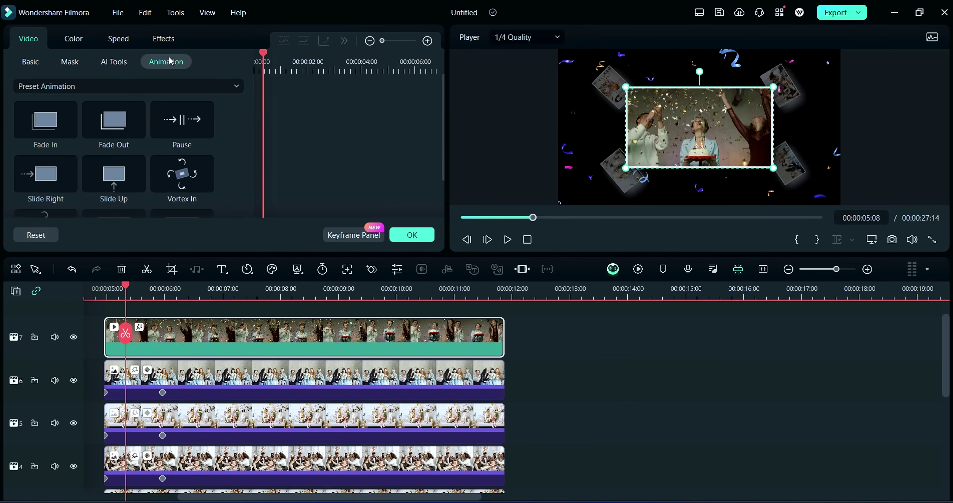
pyautogui.click(46, 120)
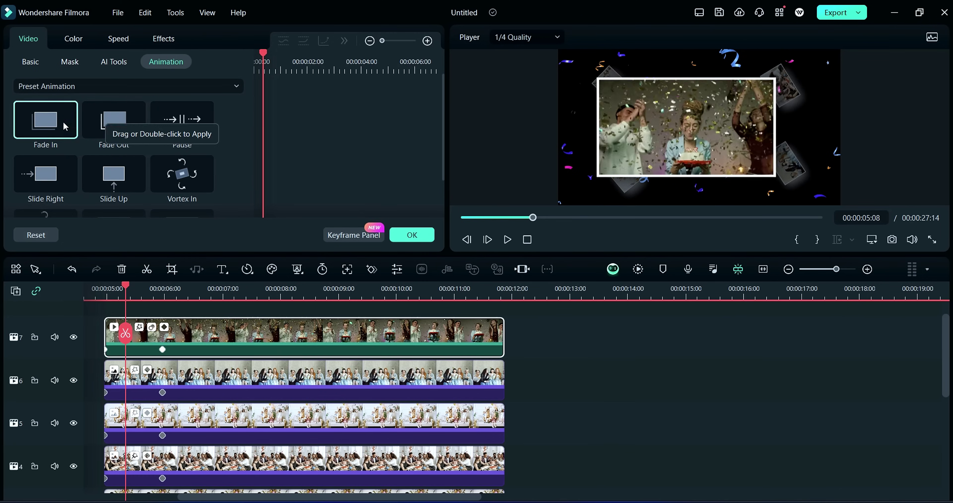
pyautogui.click(55, 123)
pyautogui.click(119, 179)
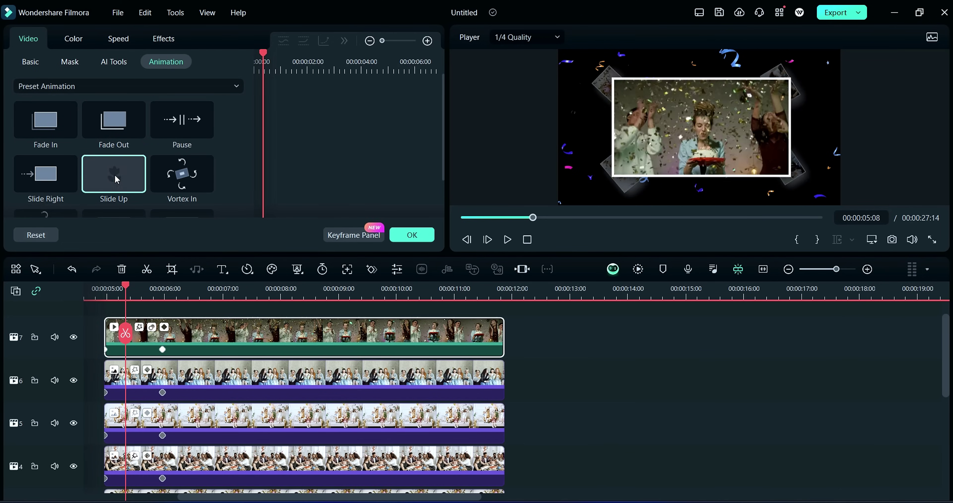
pyautogui.click(401, 237)
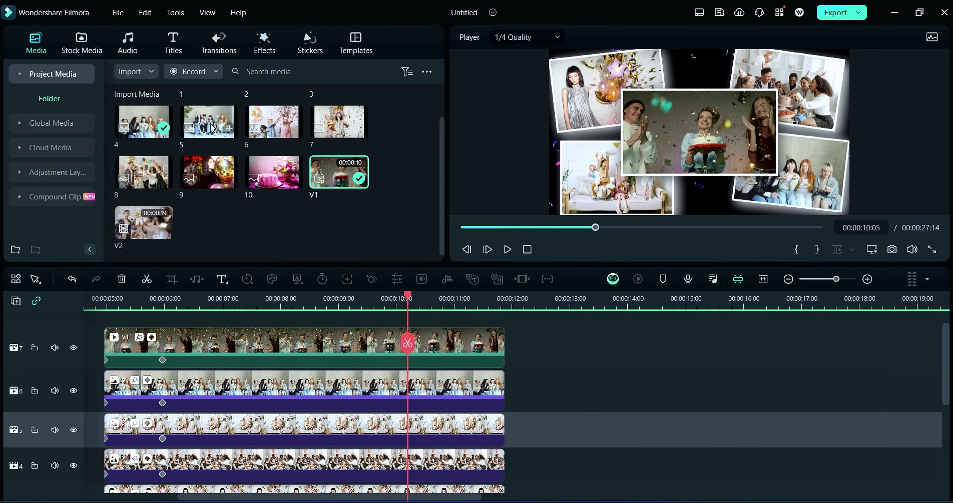
# - Add photos 5, 6, 7 and 8 to tracks 6, 5, 4 and 3, directly after the first collage's photos
pyautogui.moveTo(213, 128); pyautogui.dragTo(509, 390)
pyautogui.moveTo(276, 127); pyautogui.dragTo(509, 429)
pyautogui.moveTo(339, 128); pyautogui.dragTo(510, 453)
pyautogui.moveTo(144, 172); pyautogui.dragTo(510, 485)
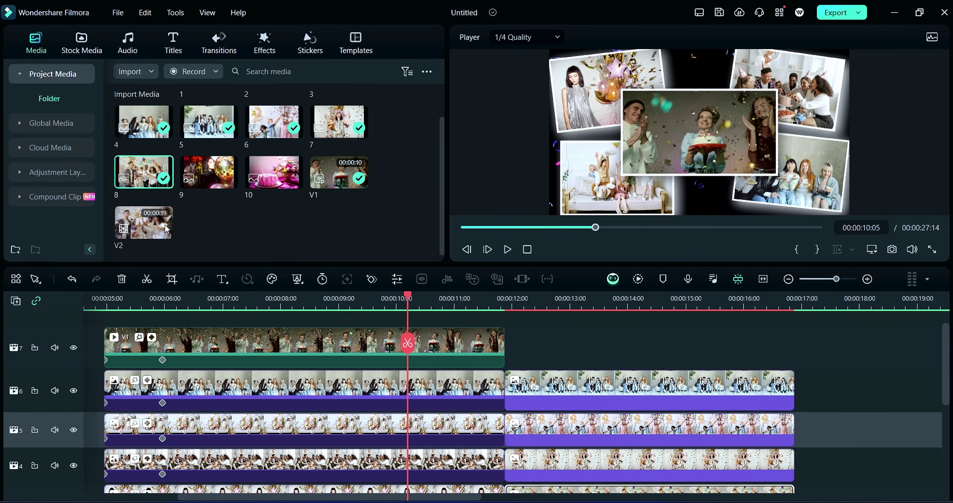
# - Add video V2 after V1 on track 7, split it at the end of the new photos and delete the excess
pyautogui.click(164, 228)
pyautogui.moveTo(407, 297); pyautogui.dragTo(795, 390)
pyautogui.click(795, 343)
pyautogui.click(122, 279)
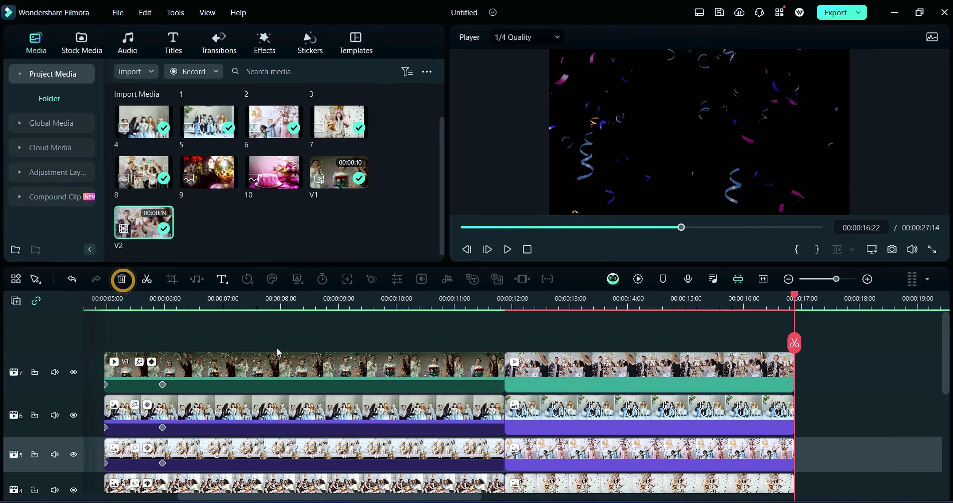
# - Copy the effects of video V1 and paste them onto video V2 on track 7
pyautogui.click(347, 370)
pyautogui.rightClick(399, 378)
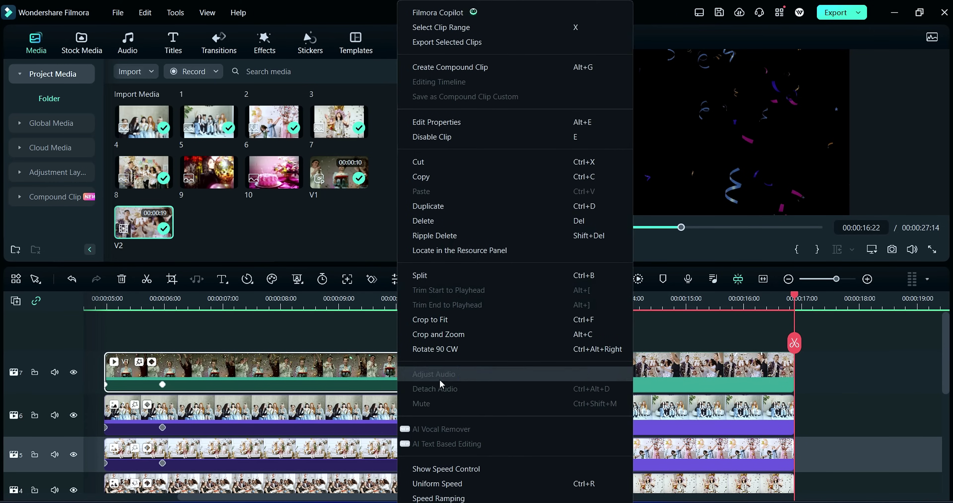
pyautogui.scroll(-2, 438, 395)
pyautogui.scroll(-3, 440, 395)
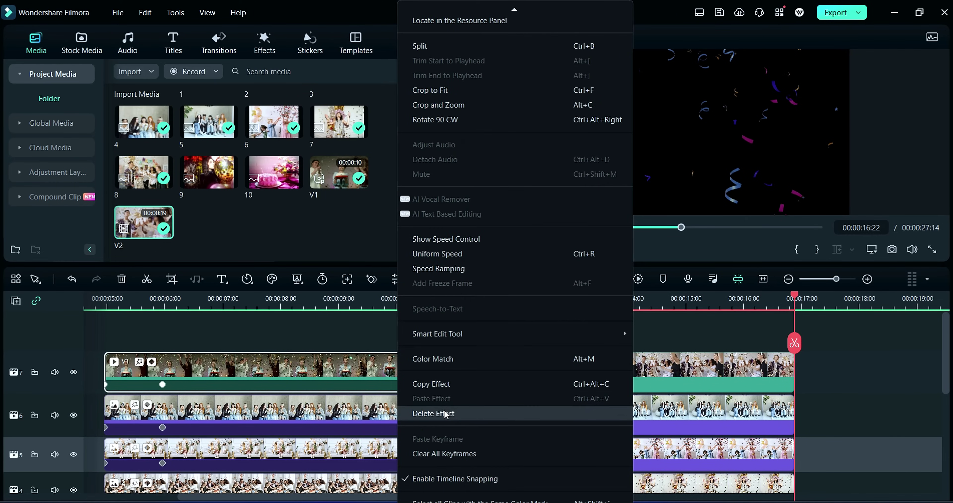
pyautogui.click(442, 385)
pyautogui.rightClick(545, 371)
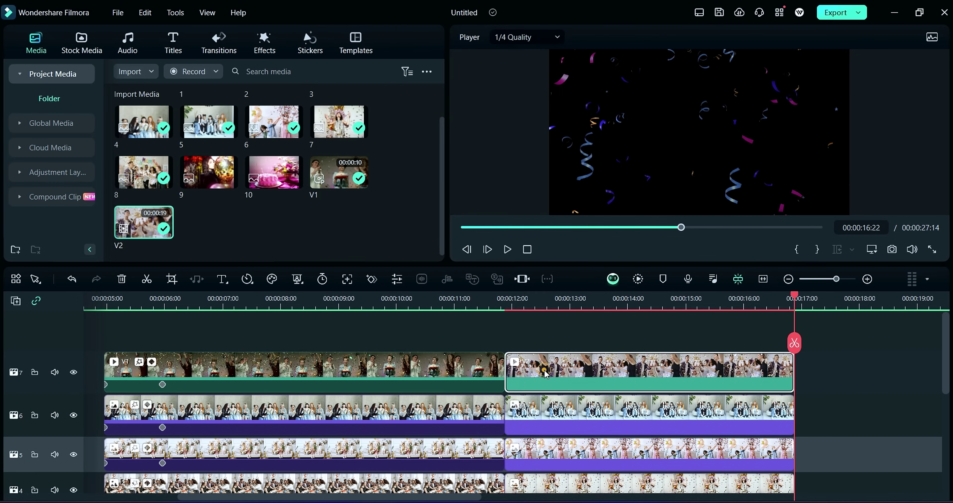
pyautogui.scroll(-5, 592, 433)
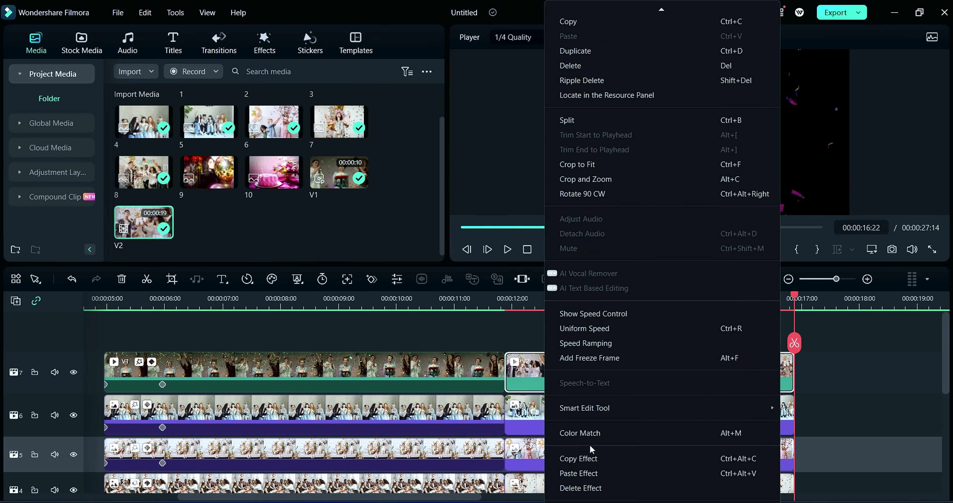
pyautogui.click(584, 442)
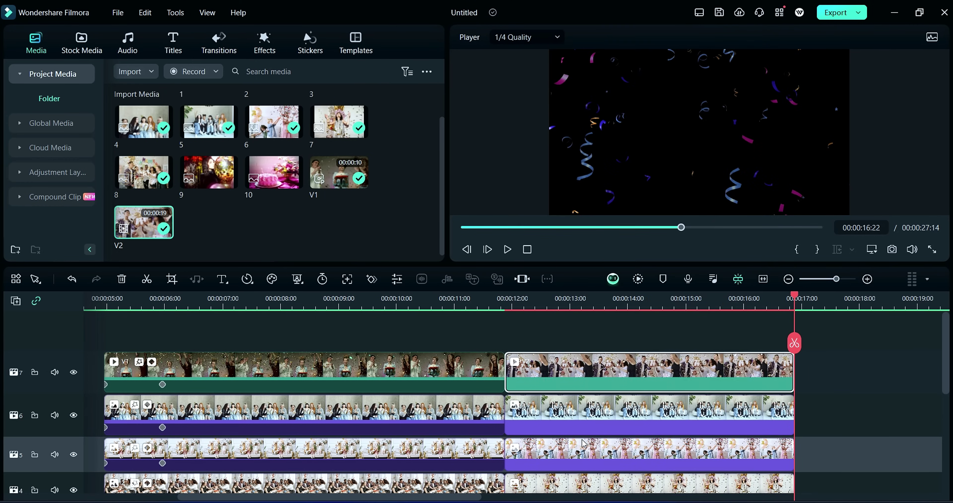
# - Copy the effects of photo 4 on track 6 and paste them onto photo 5 beside it
pyautogui.click(427, 414)
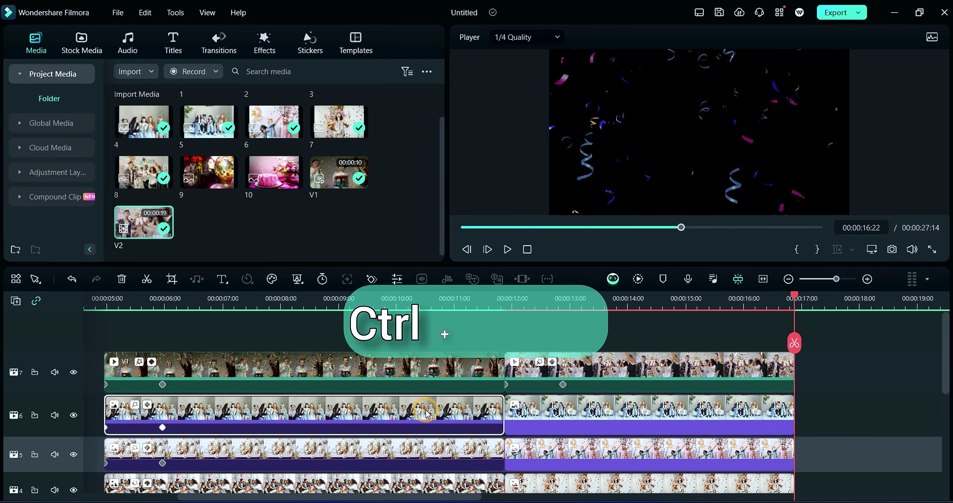
pyautogui.click(595, 407)
pyautogui.hotkey('ctrl', 'alt', 'v')
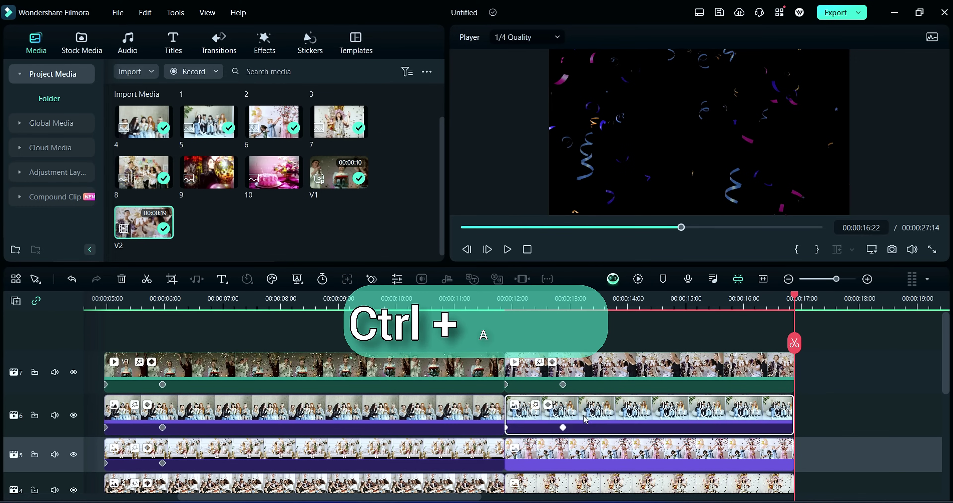
# - Copy the effects of the first collage's photos on tracks 5, 4 and 3 onto photos 6, 7 and 8 beside them, and preview the second collage
pyautogui.click(410, 458)
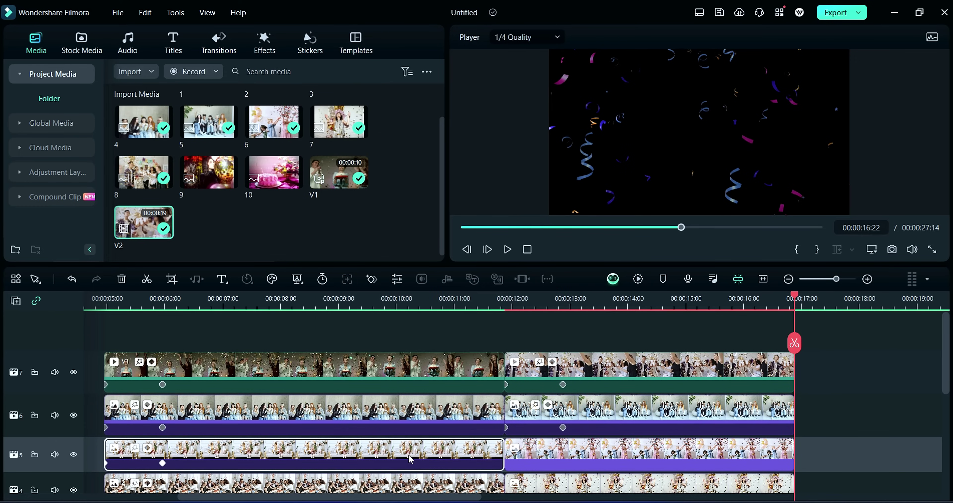
pyautogui.click(588, 449)
pyautogui.hotkey('ctrl', 'alt', 'v')
pyautogui.scroll(-1, 493, 466)
pyautogui.scroll(-1, 493, 466)
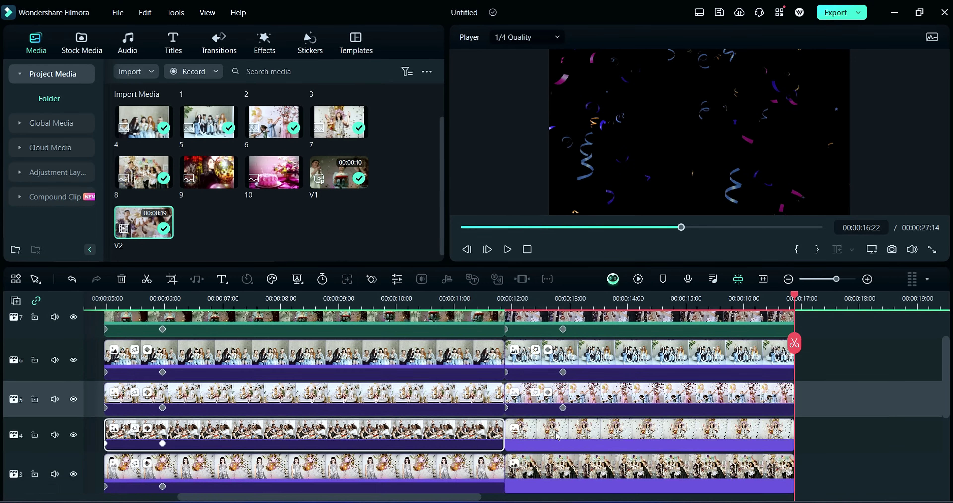
pyautogui.click(557, 436)
pyautogui.hotkey('ctrl', 'alt', 'v')
pyautogui.click(559, 476)
pyautogui.hotkey('ctrl', 'alt', 'v')
pyautogui.click(484, 301)
pyautogui.click(507, 249)
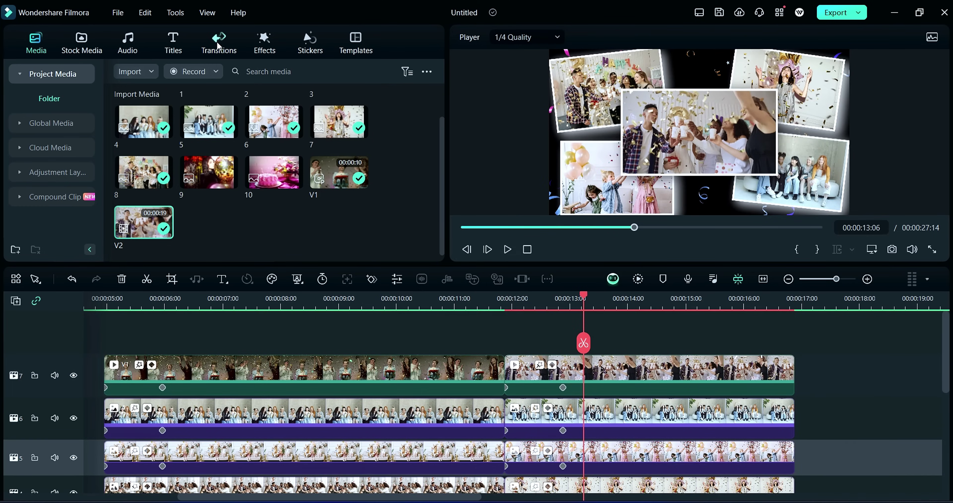
# - Search the transitions for BIRTHDAY and apply the Birthday Celebration balloon transition between videos V1 and V2 on track 7
pyautogui.click(219, 43)
pyautogui.click(218, 72)
pyautogui.write('BIRTHDAY')
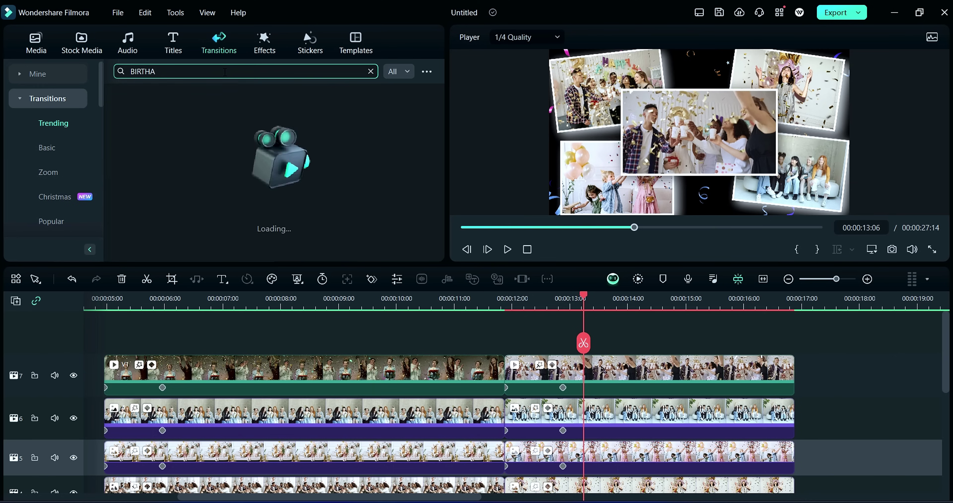
pyautogui.press('Return')
pyautogui.moveTo(339, 210); pyautogui.dragTo(486, 329)
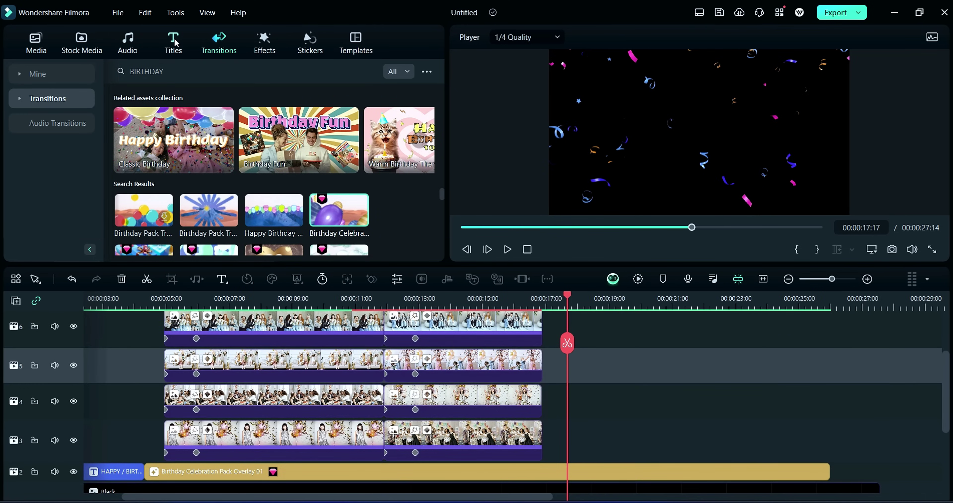
# - Search the titles for GOLDEN and add the Golden Awards title with the diamond frame after the second collage on track 3
pyautogui.click(174, 41)
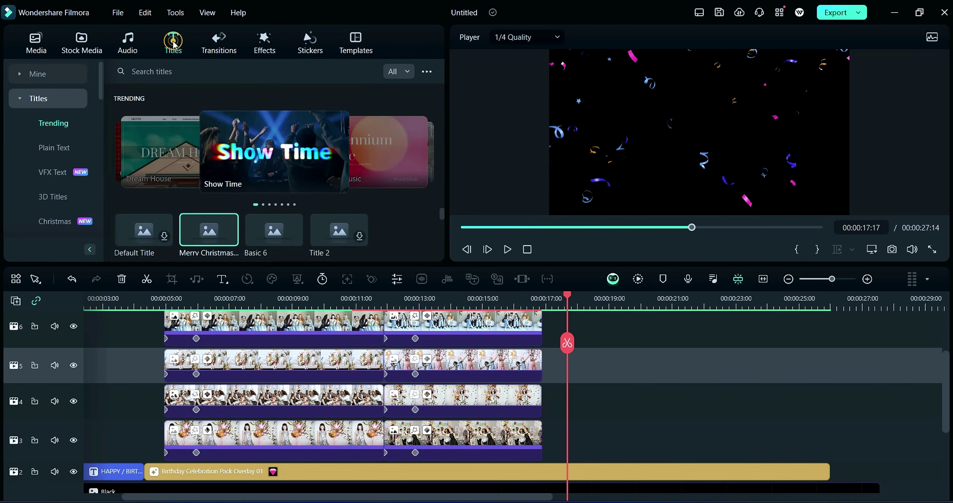
pyautogui.click(182, 68)
pyautogui.write('GOLDEN')
pyautogui.press('Return')
pyautogui.scroll(-3, 251, 169)
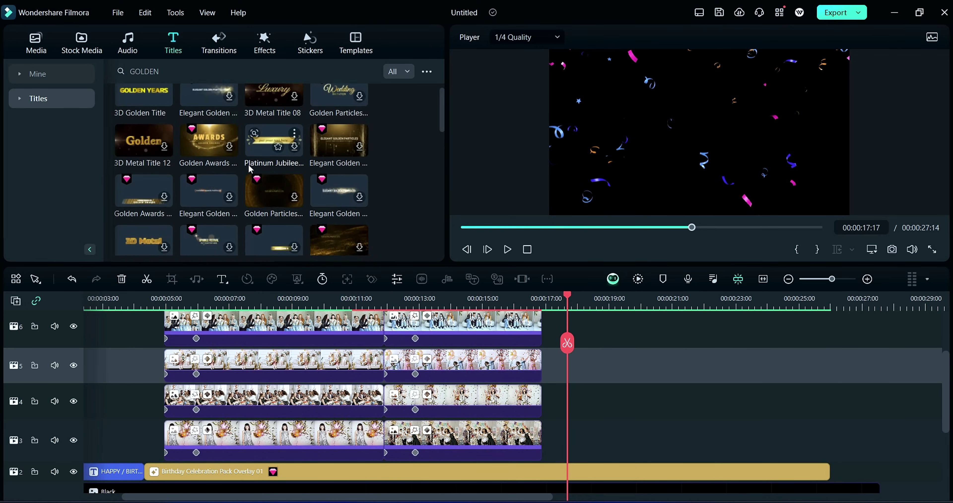
pyautogui.moveTo(320, 152); pyautogui.dragTo(570, 452)
# - Add photo 7 at 00:00:17:17, fit it inside the golden title's diamond frame, and place the title on track 4 above the photo
pyautogui.click(34, 41)
pyautogui.moveTo(340, 178); pyautogui.dragTo(568, 403)
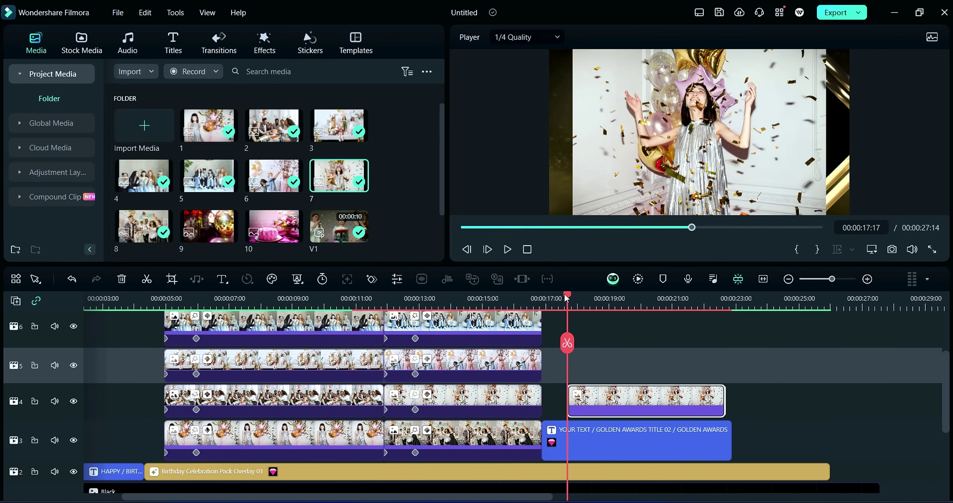
pyautogui.moveTo(567, 296); pyautogui.dragTo(590, 296)
pyautogui.moveTo(574, 212); pyautogui.dragTo(532, 239)
pyautogui.moveTo(610, 159); pyautogui.dragTo(719, 156)
pyautogui.moveTo(651, 436); pyautogui.dragTo(650, 374)
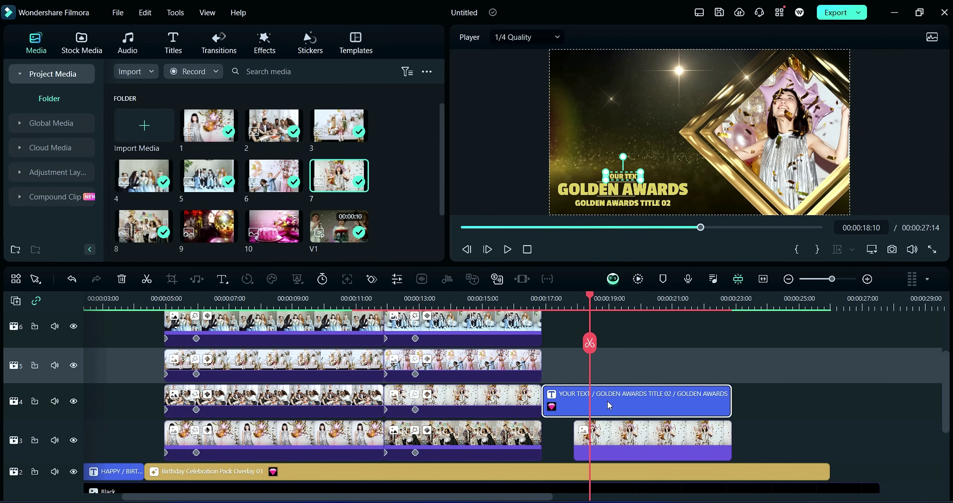
# - In the golden title's advanced text editor, delete the two smaller text lines and replace GOLDEN AWARDS with THANKS ALL OF YOU
pyautogui.doubleClick(613, 405)
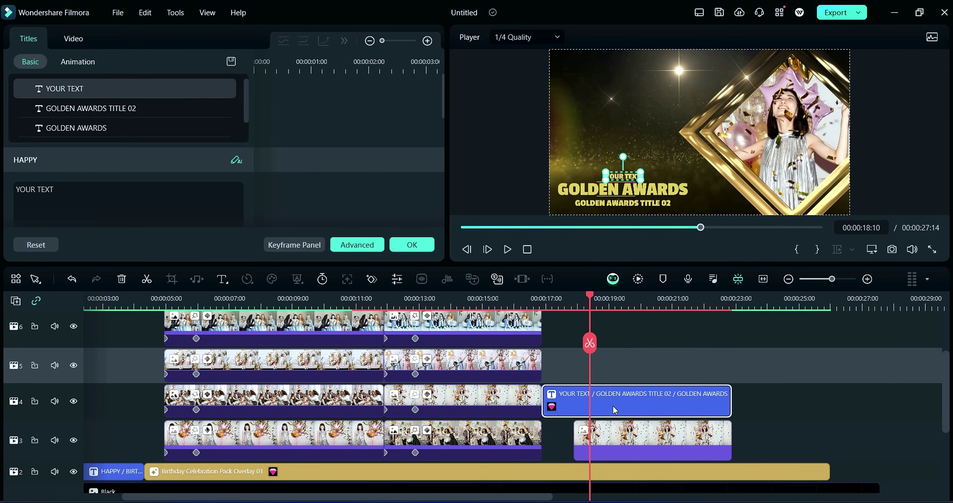
pyautogui.click(360, 236)
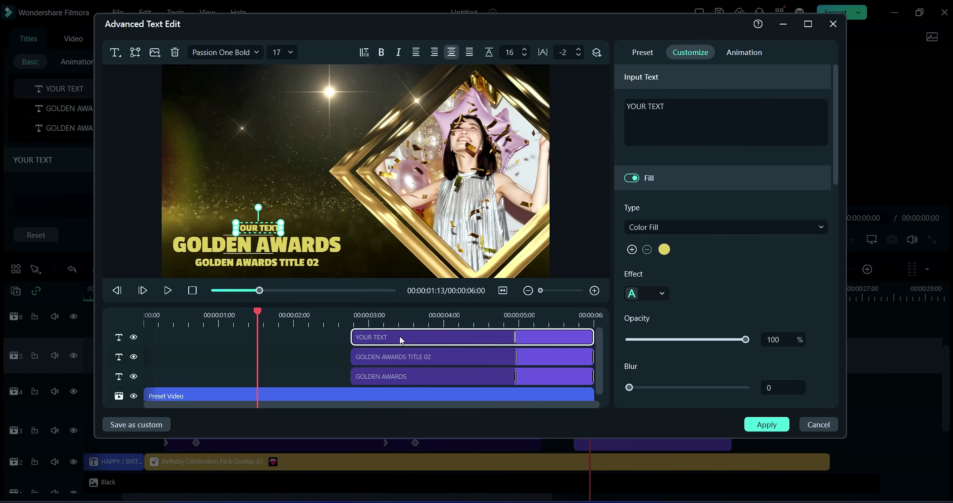
pyautogui.press('Delete')
pyautogui.press('Delete')
pyautogui.moveTo(638, 107); pyautogui.dragTo(691, 106)
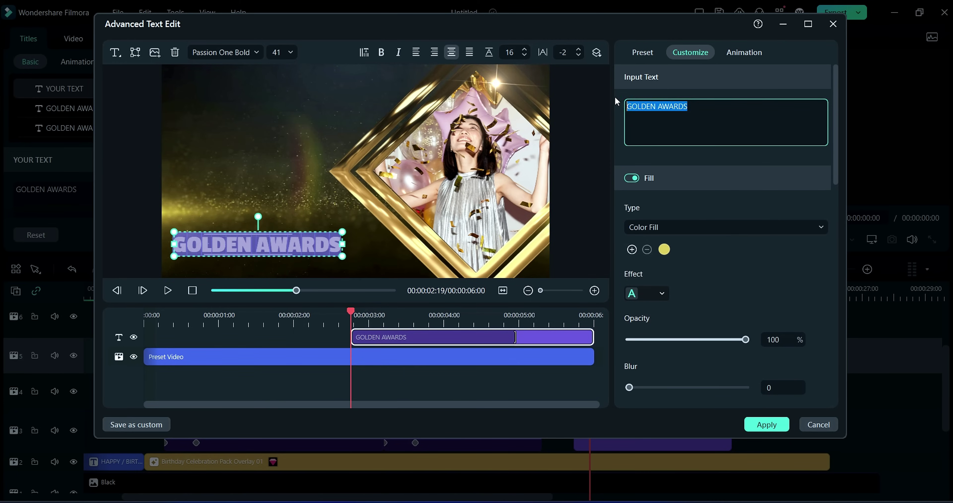
pyautogui.write('THANKS A')
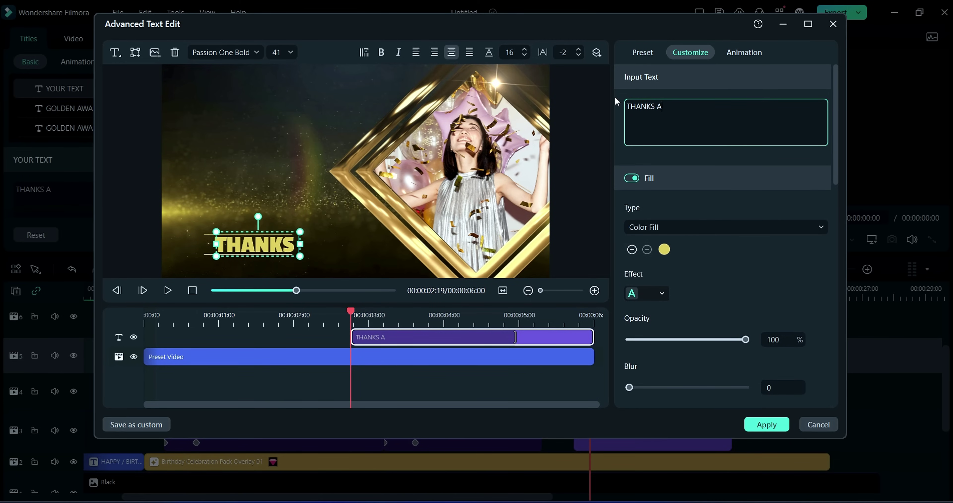
pyautogui.write('LL OF YOU')
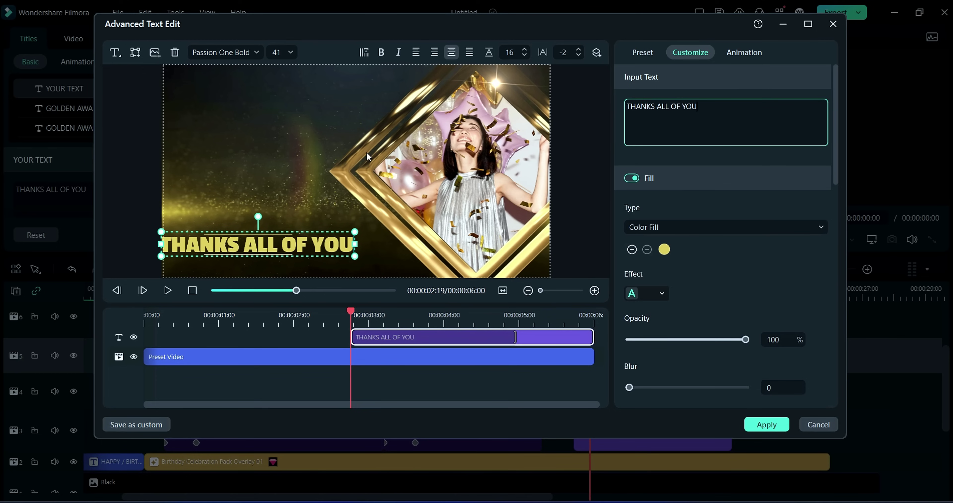
# - Reduce the THANKS ALL OF YOU text to size 22, shift it to fit between the decorative lines, and apply the edit
pyautogui.scroll(-10, 278, 53)
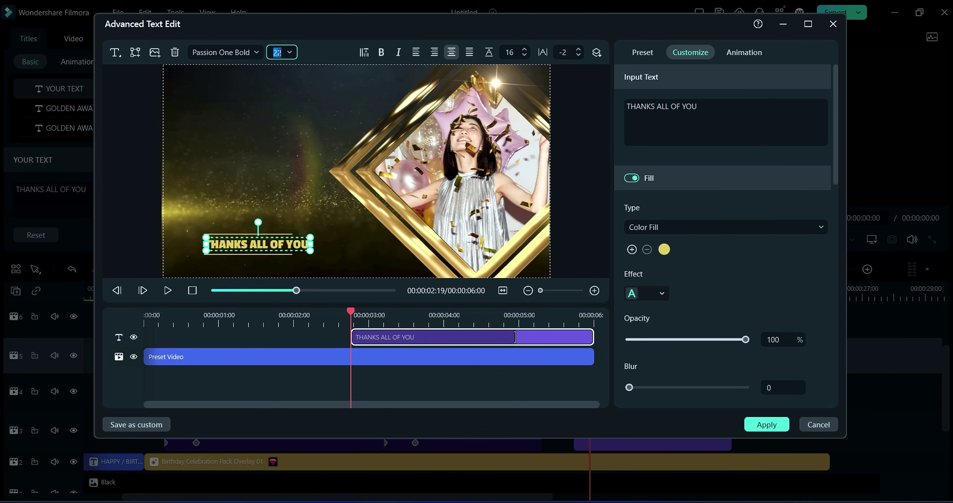
pyautogui.click(280, 157)
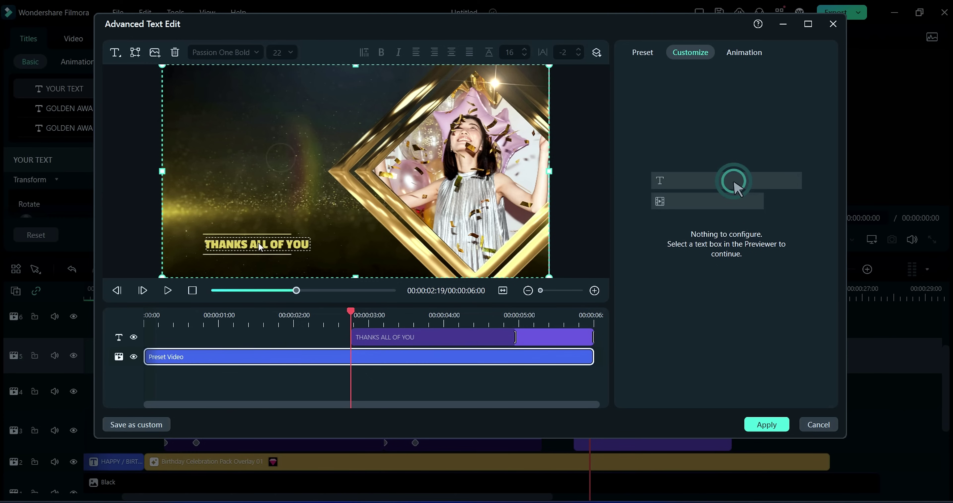
pyautogui.click(261, 246)
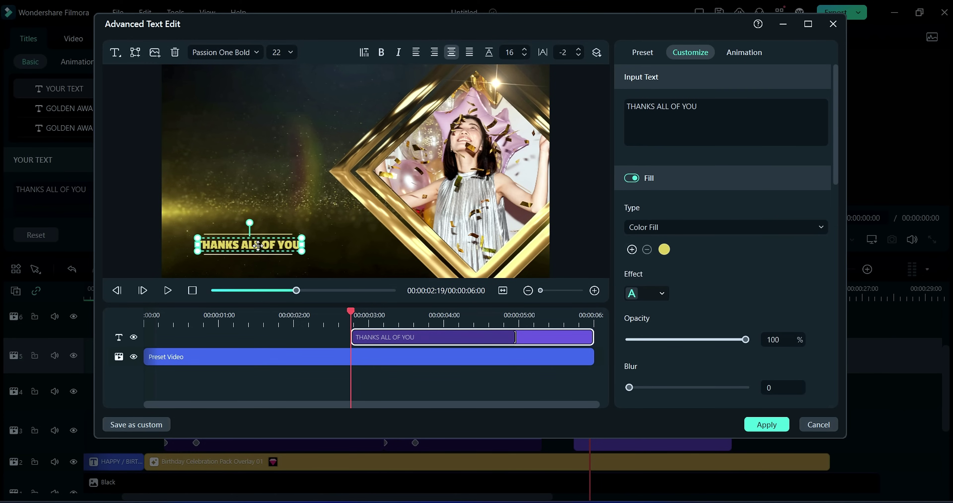
pyautogui.click(766, 424)
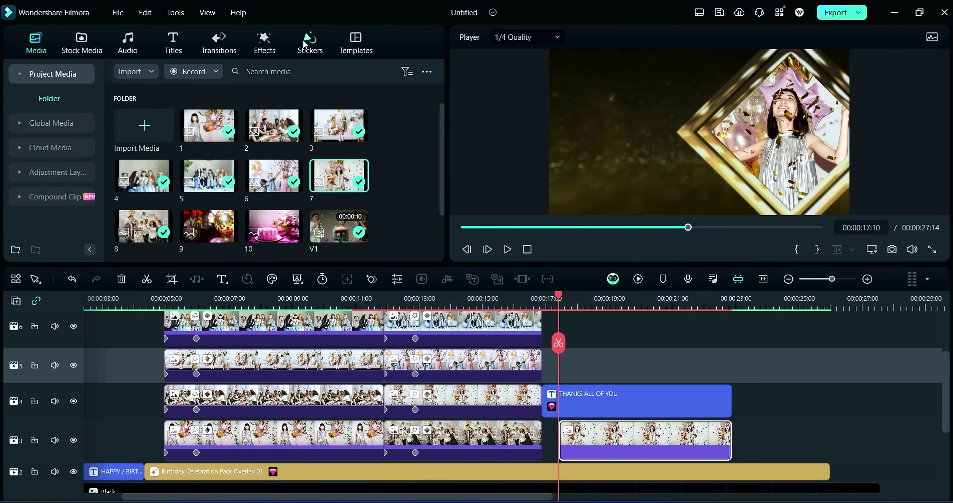
# - Search the stickers for BIRTHDAY, add Birthday Hand Draw Pack Element 21 on track 5 above the closing title, and scale it down
pyautogui.click(303, 40)
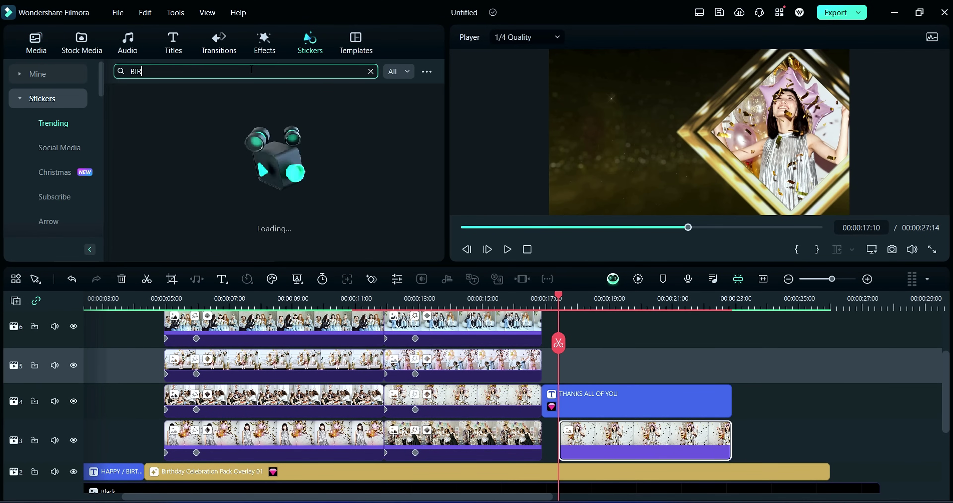
pyautogui.scroll(-3, 228, 176)
pyautogui.scroll(-5, 228, 176)
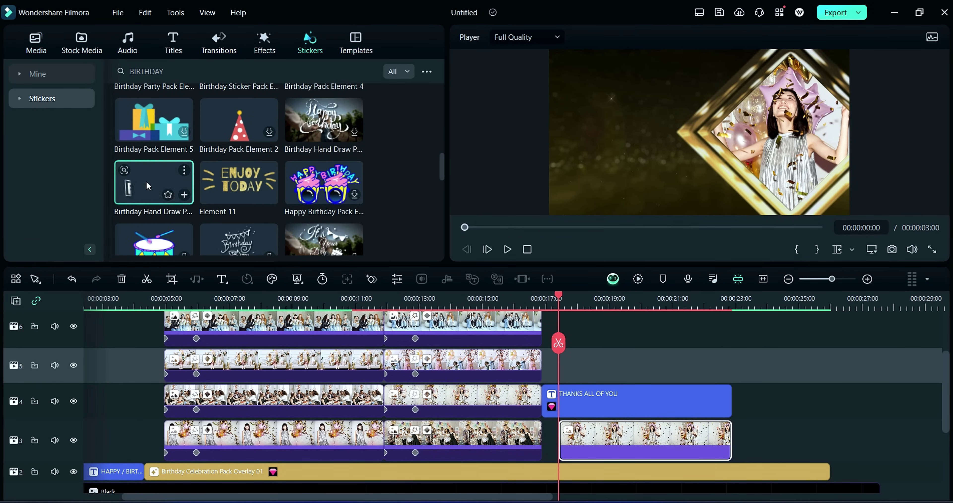
pyautogui.moveTo(146, 181)
pyautogui.mouseDown()
pyautogui.moveTo(362, 304)
pyautogui.moveTo(576, 374)
pyautogui.mouseUp()
pyautogui.moveTo(562, 55); pyautogui.dragTo(651, 171)
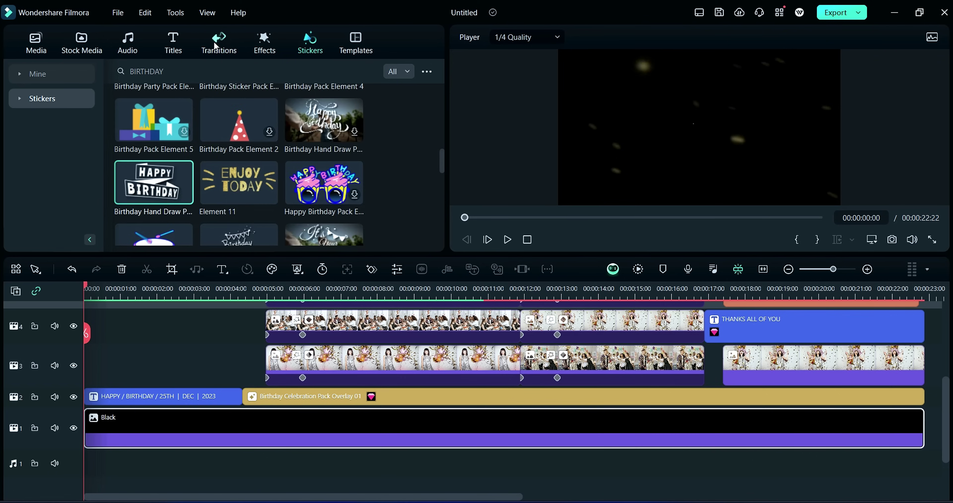
# - Apply the Birthday Celebration balloon transition between the opening title and the confetti overlay on track 2
pyautogui.click(216, 45)
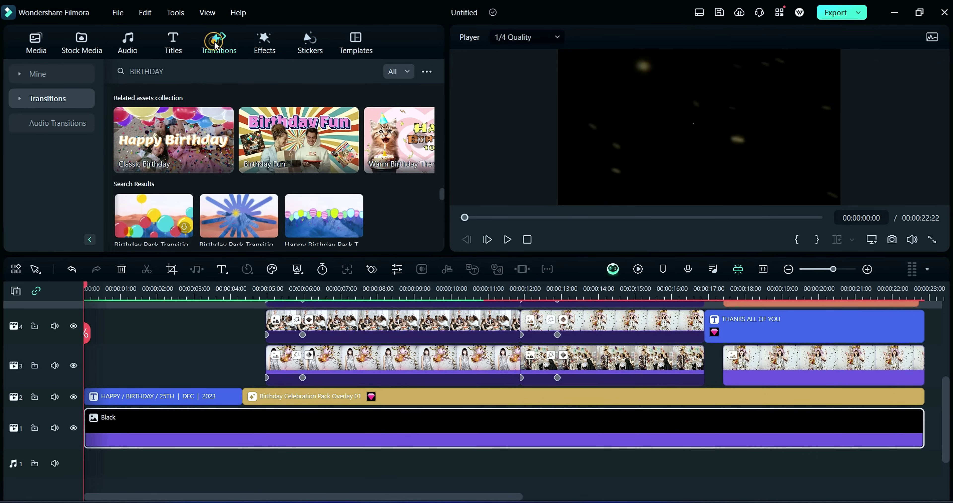
pyautogui.scroll(-5, 253, 229)
pyautogui.moveTo(154, 97); pyautogui.dragTo(236, 396)
# - Search the music for BIRTHDAY and add the Ai Piano Music Happy track to audio track 1 at the video's start
pyautogui.click(127, 43)
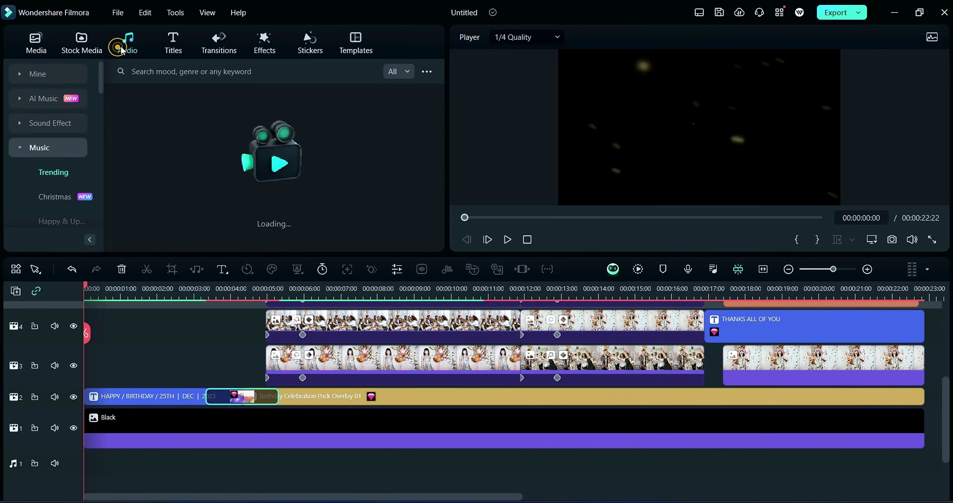
pyautogui.click(138, 71)
pyautogui.write('BIRTHDAY')
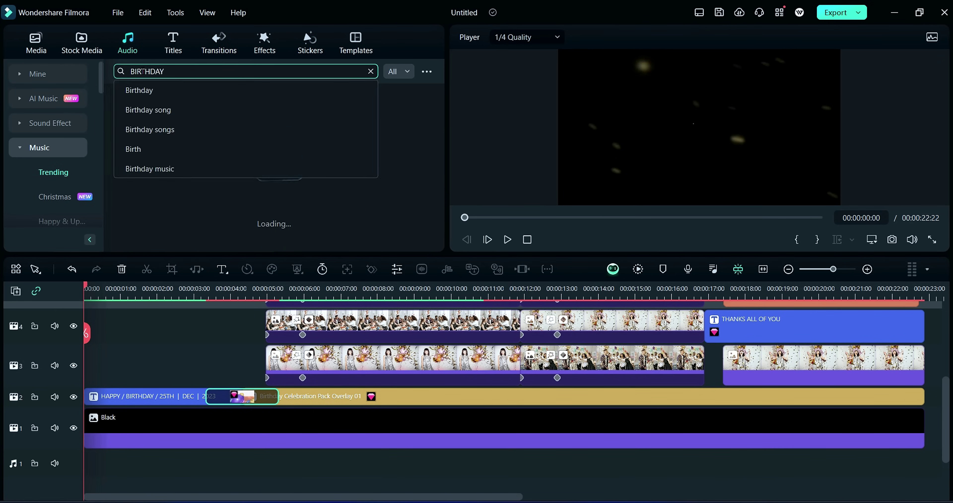
pyautogui.press('Return')
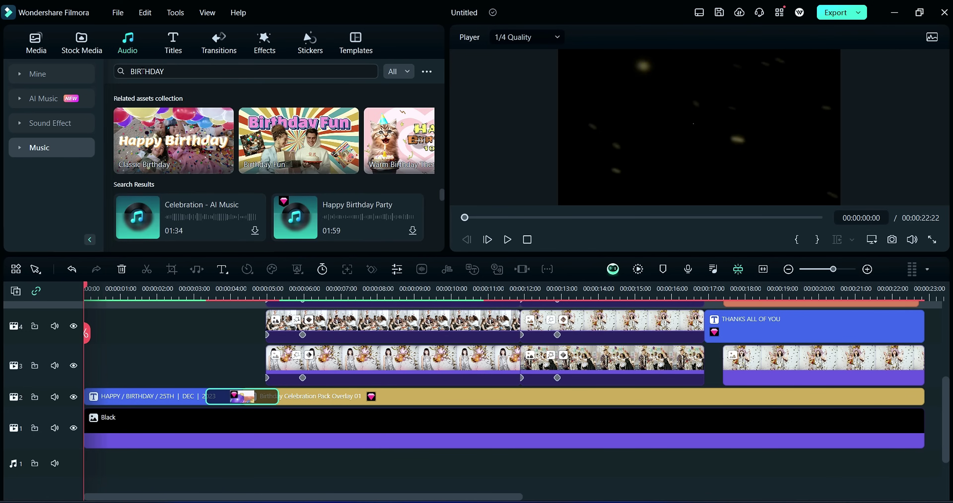
pyautogui.scroll(-5, 167, 211)
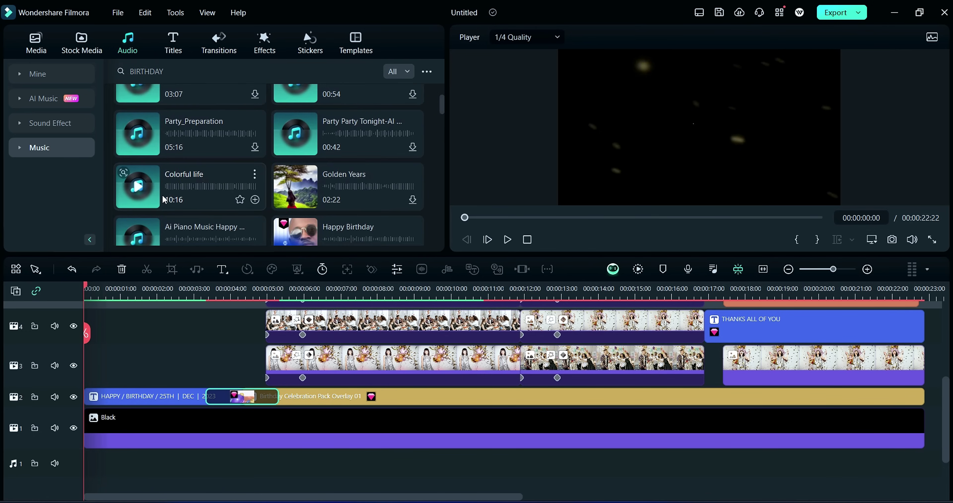
pyautogui.scroll(-2, 168, 159)
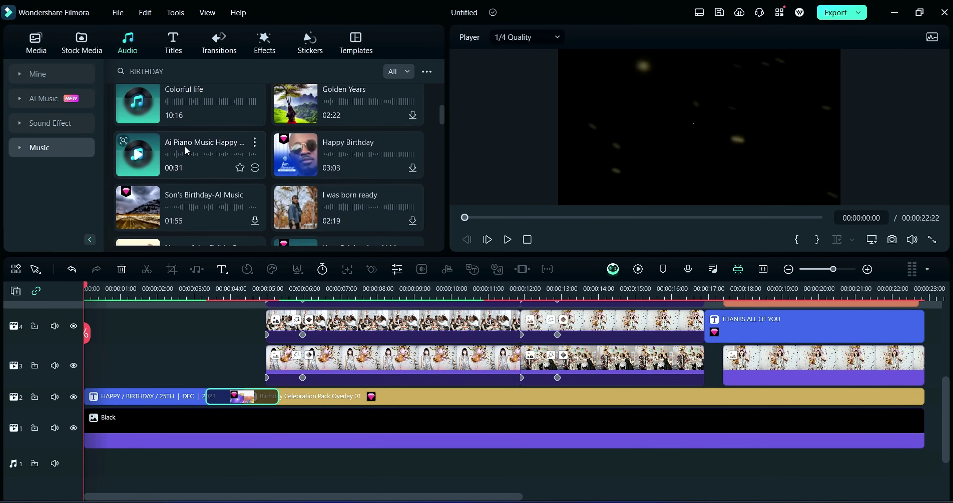
pyautogui.moveTo(213, 162); pyautogui.dragTo(89, 464)
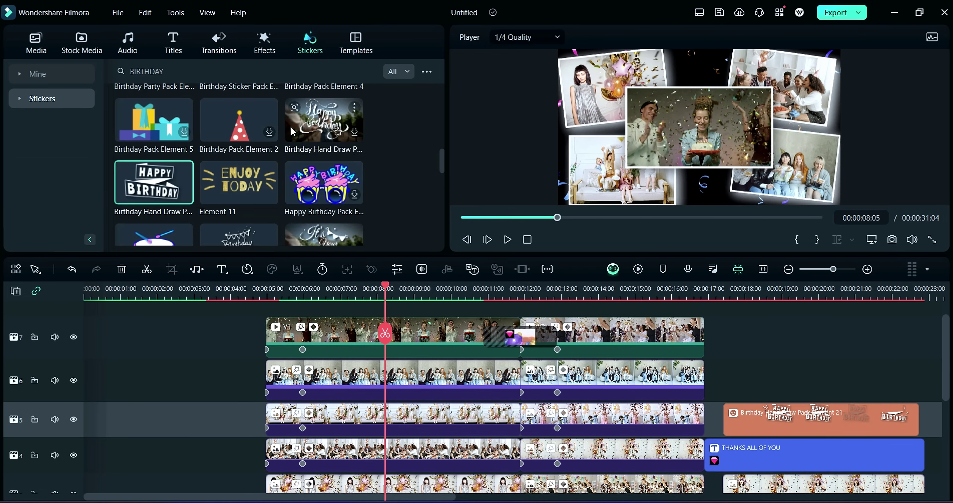
# - Add the Have a Joyful Life sticker on track 8 above the first collage, scale it down and position it over the central video's lower edge
pyautogui.scroll(-5, 234, 203)
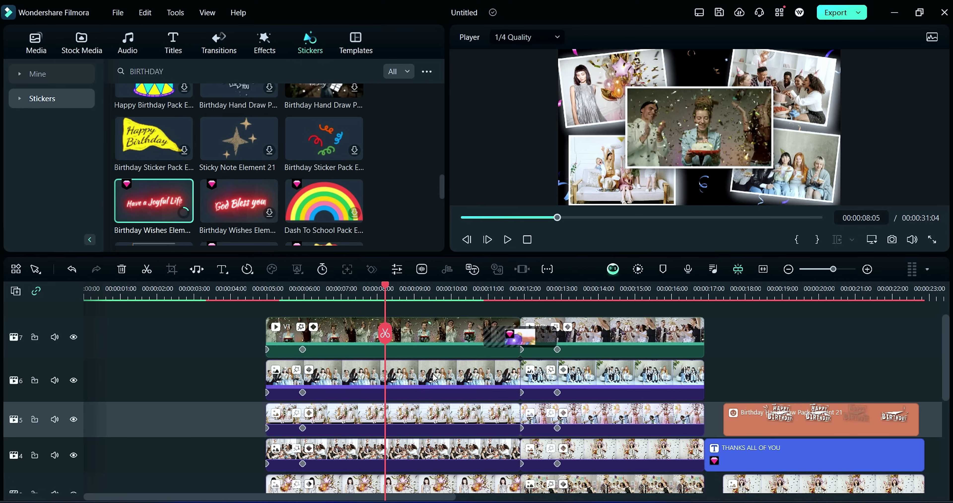
pyautogui.moveTo(153, 201); pyautogui.dragTo(321, 330)
pyautogui.moveTo(559, 51); pyautogui.dragTo(678, 116)
pyautogui.moveTo(771, 174); pyautogui.dragTo(703, 182)
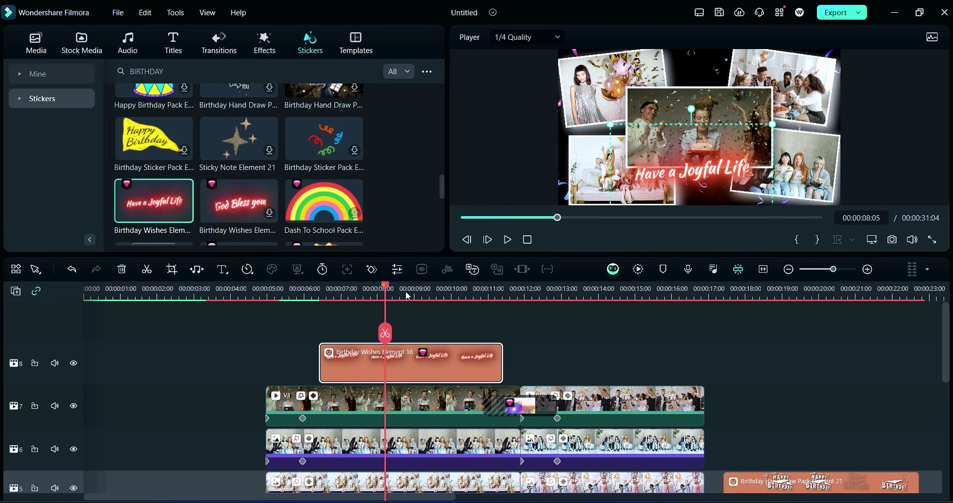
# - Add the God Bless you sticker at 00:00:12:10 over the second collage, scale it down and position it near the central video's lower edge
pyautogui.moveTo(385, 287); pyautogui.dragTo(540, 325)
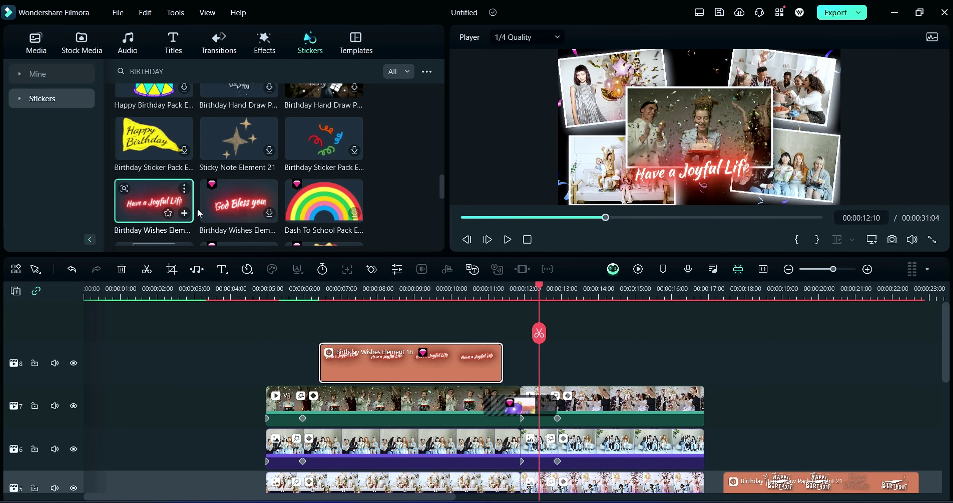
pyautogui.click(238, 204)
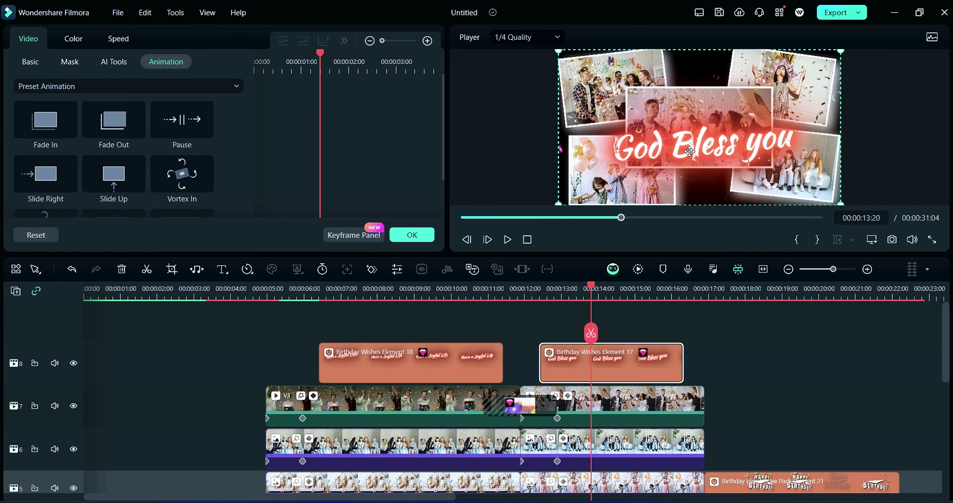
pyautogui.moveTo(558, 50); pyautogui.dragTo(689, 178)
pyautogui.moveTo(762, 180); pyautogui.dragTo(698, 182)
pyautogui.moveTo(591, 285); pyautogui.dragTo(678, 317)
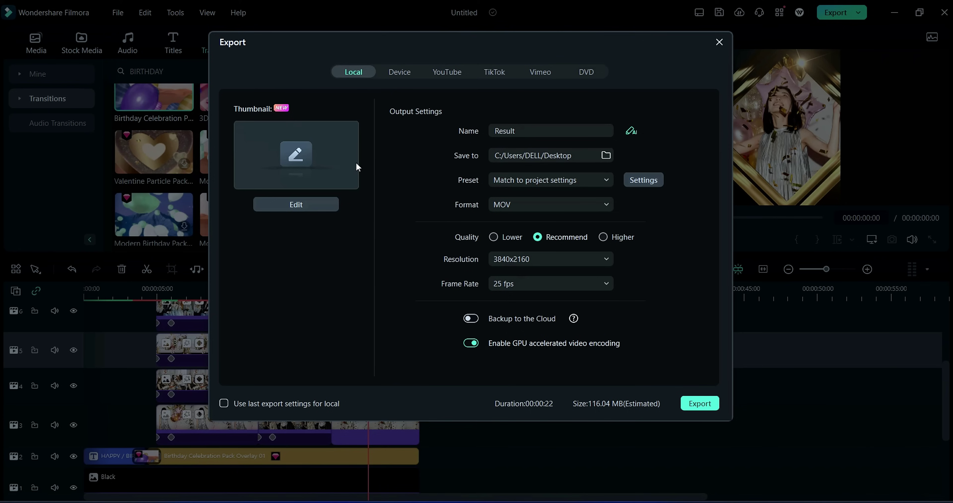
# - Export the video locally as Result with the Custom preset at 3840x2160 and 25 fps
pyautogui.click(594, 181)
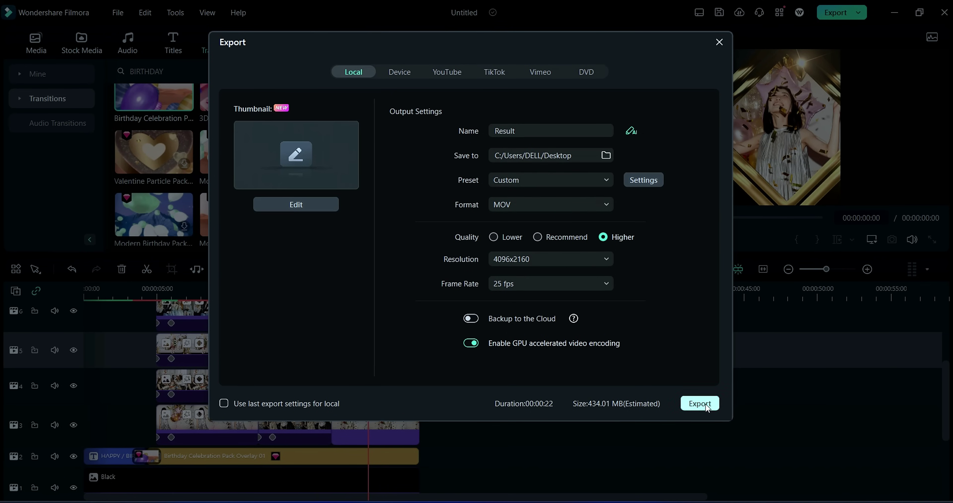
pyautogui.click(699, 404)
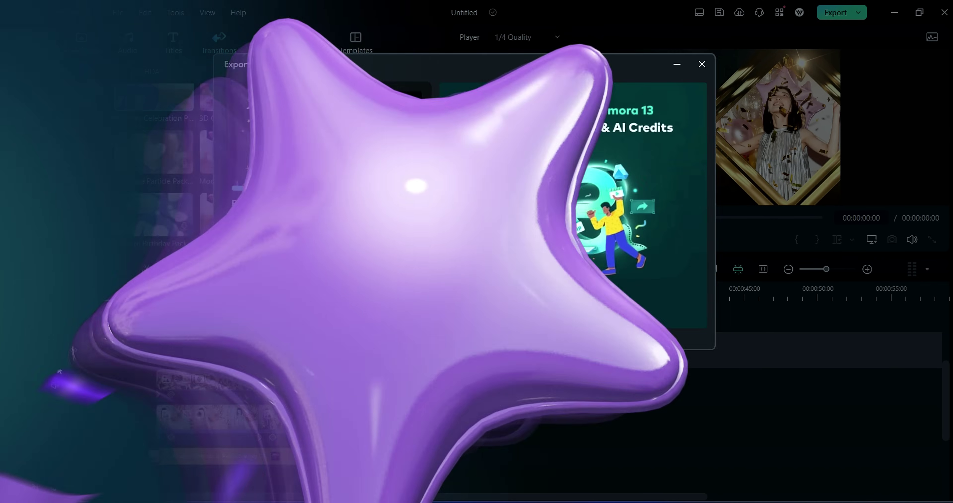